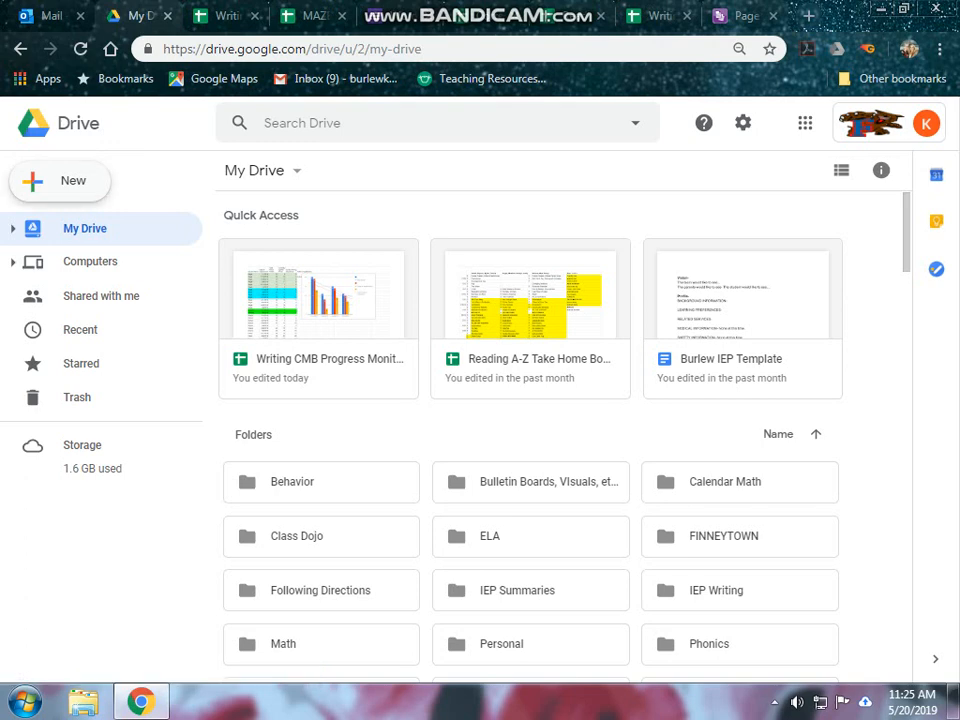
Create a new blank Google Form from Drive
{"action": "left_click", "coordinate": [60, 180]}
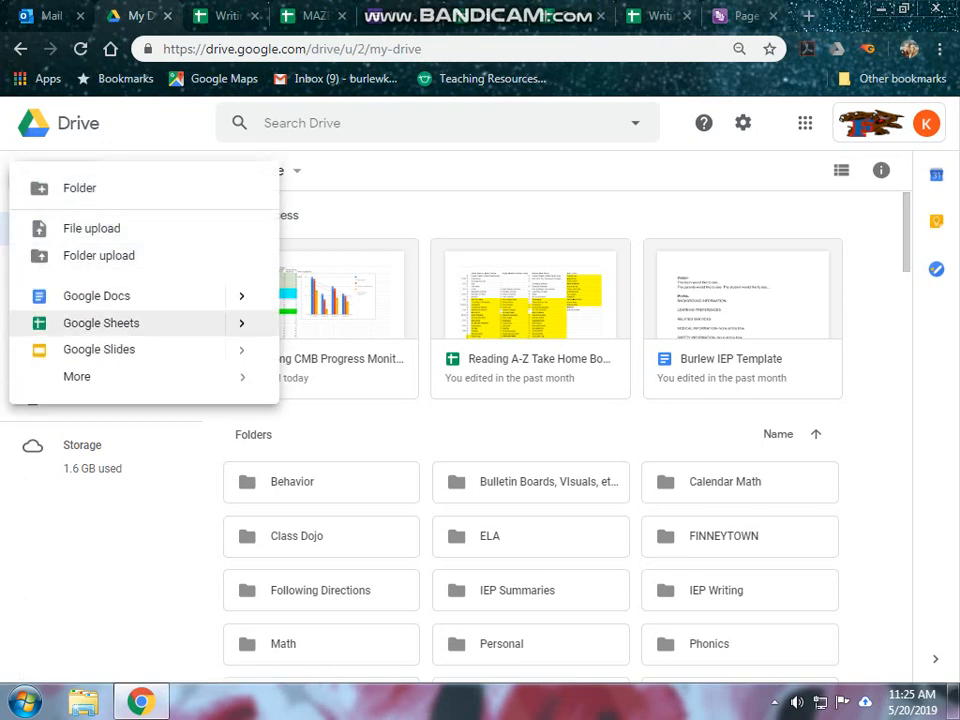
{"action": "mouse_move", "coordinate": [150, 376]}
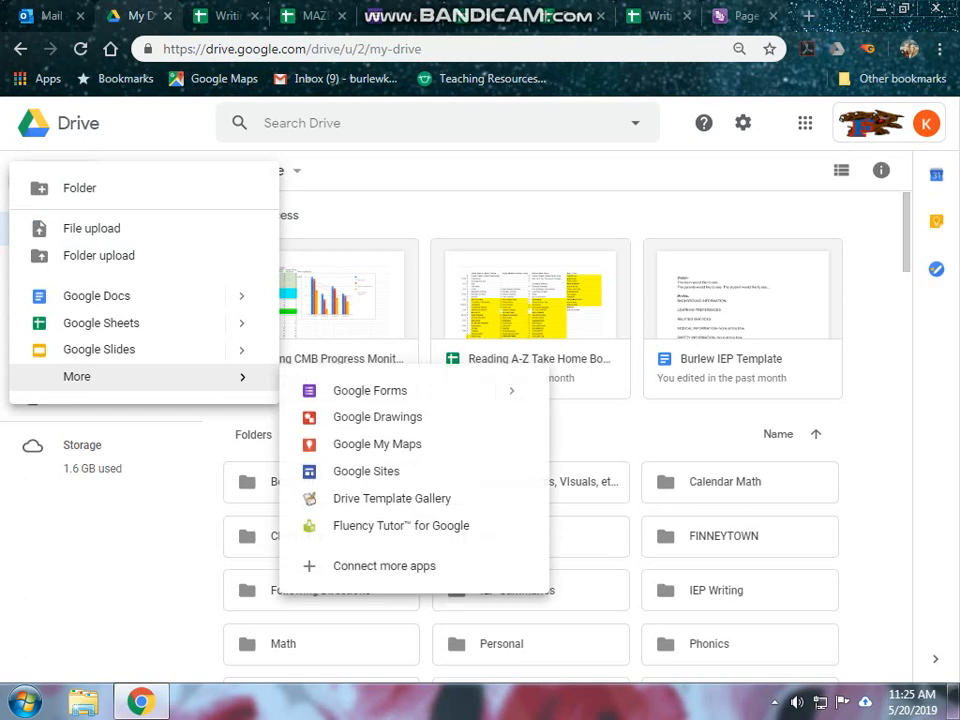
{"action": "left_click", "coordinate": [370, 390]}
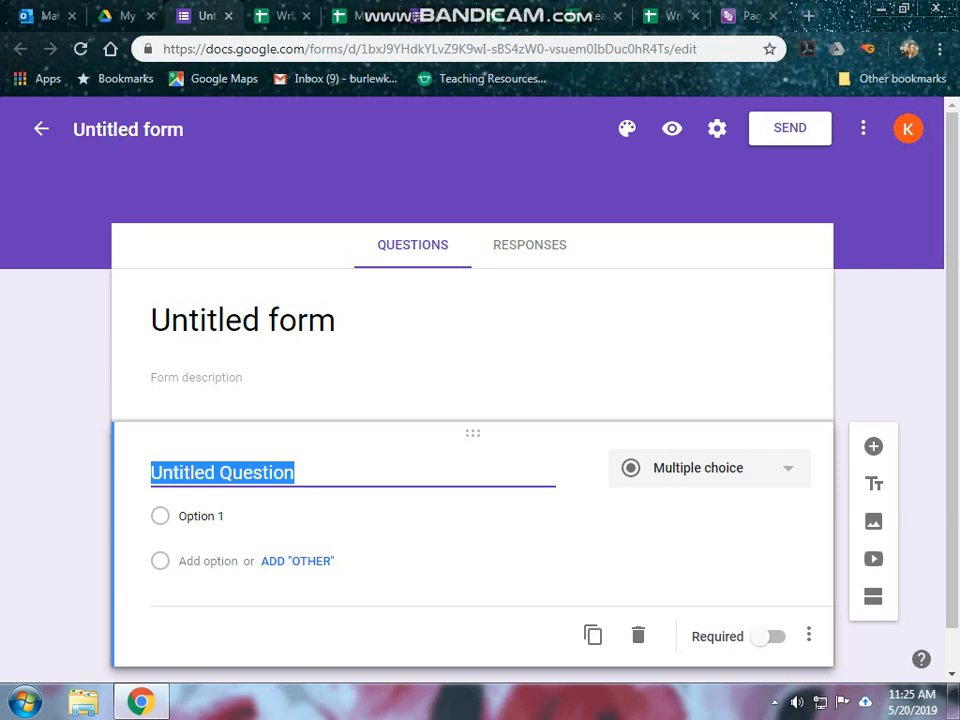
Title the form "Oral Reading Fluency Progress Monitoring"
{"action": "left_click", "coordinate": [243, 320]}
{"action": "type", "text": "O"}
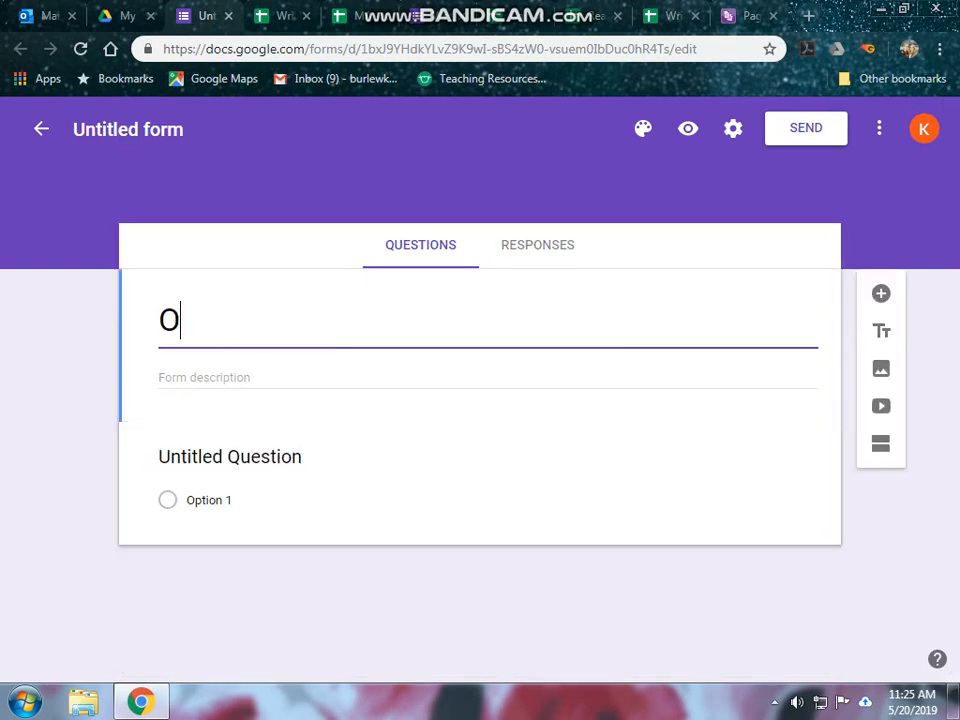
{"action": "type", "text": "ral Rea"}
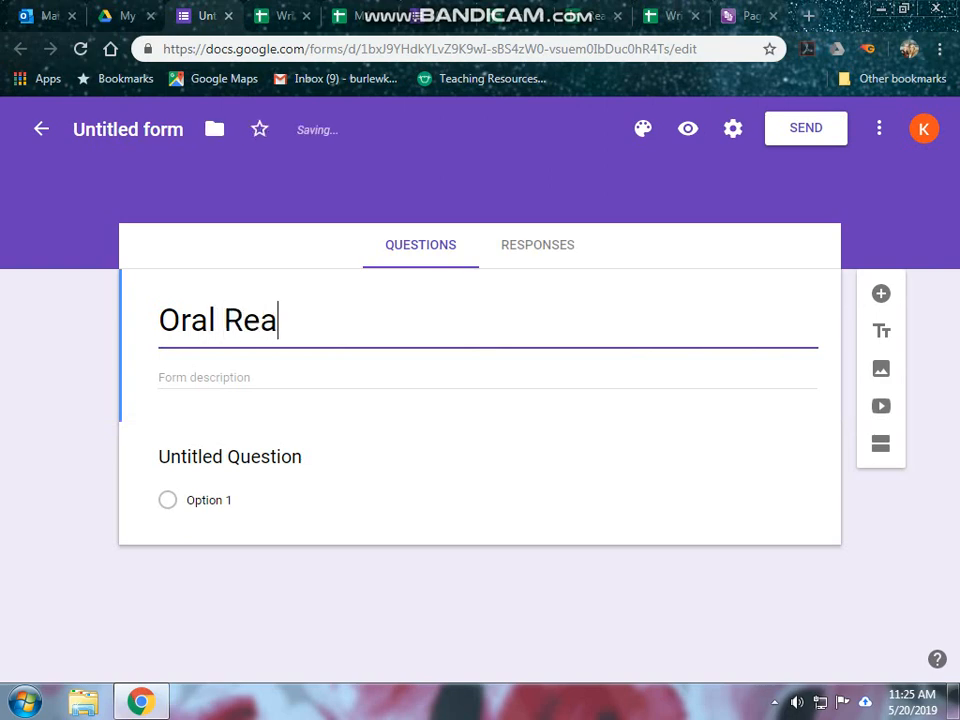
{"action": "type", "text": "ding Fluenc"}
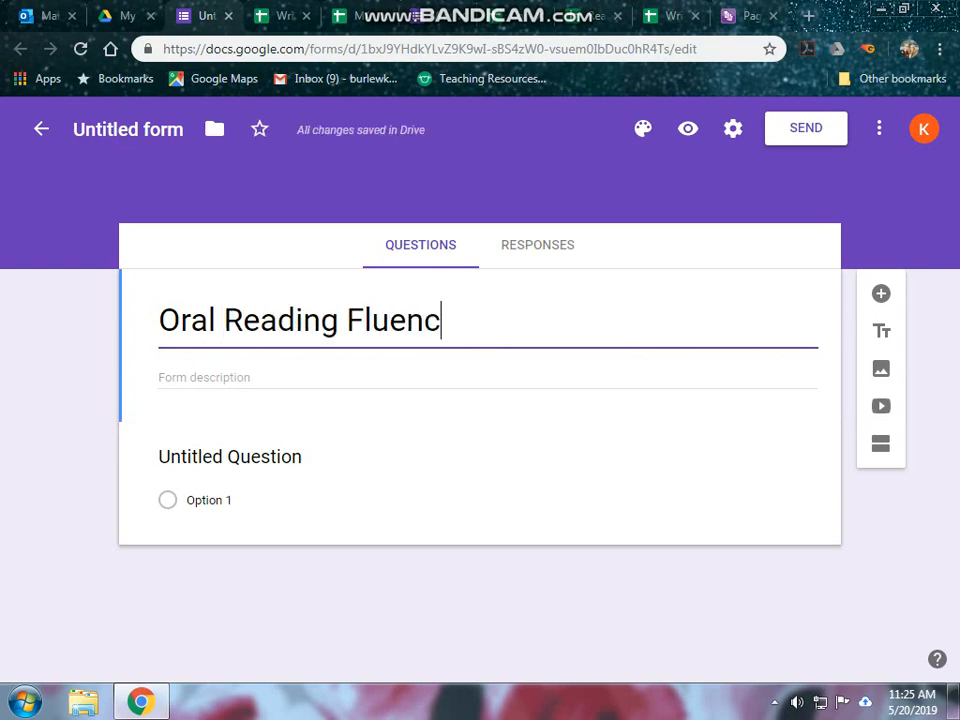
{"action": "type", "text": "y Progres"}
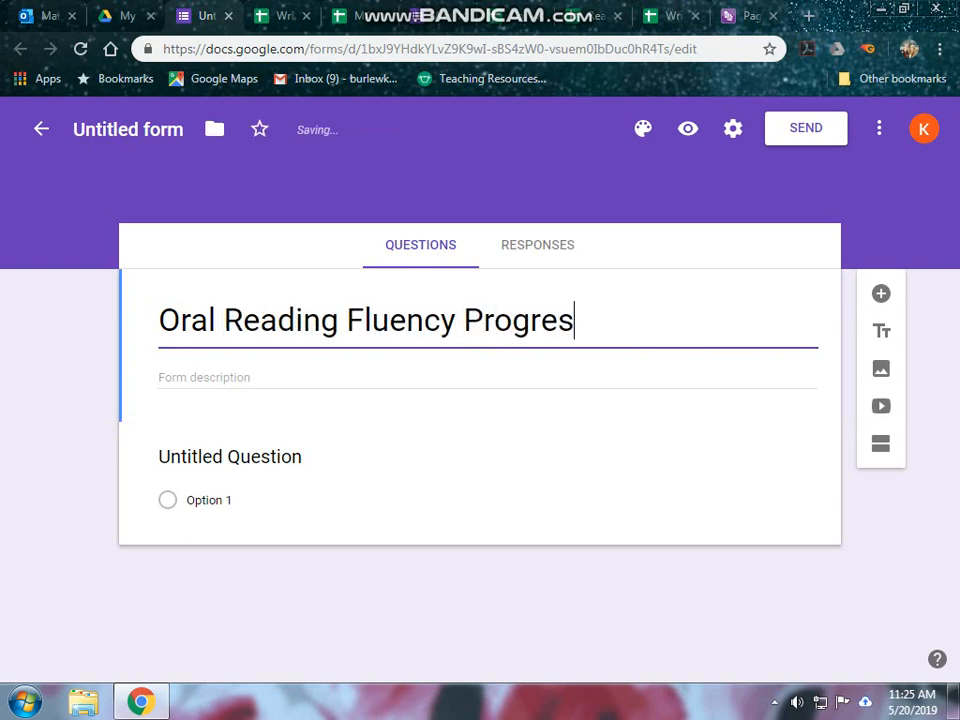
{"action": "type", "text": "s Monitoring"}
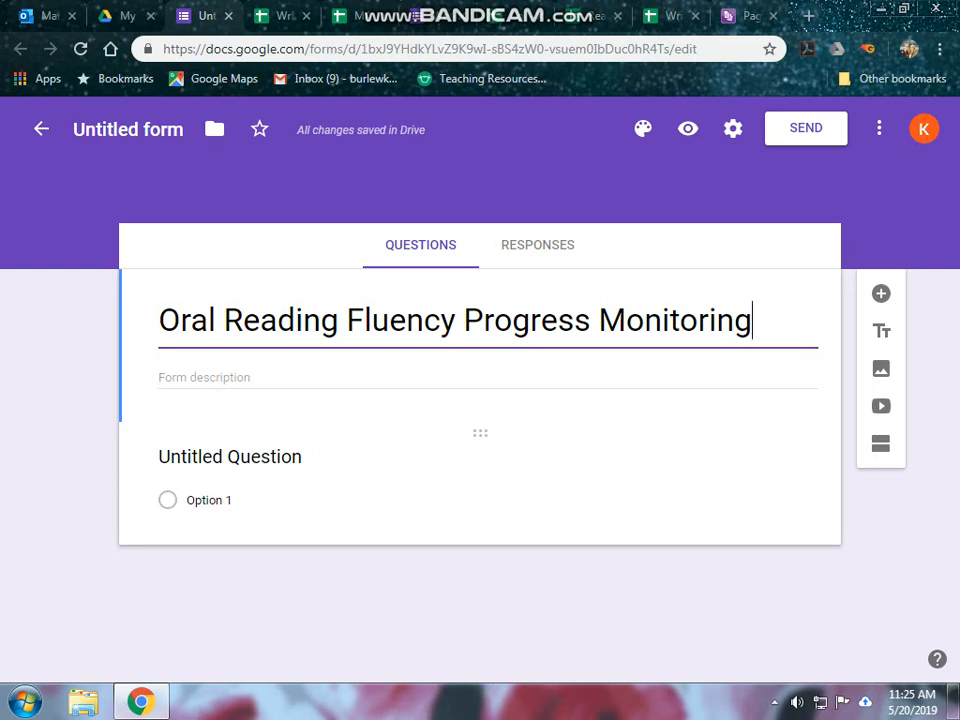
Turn the untitled first question into a short-answer question titled "Student Name"
{"action": "left_click", "coordinate": [230, 456]}
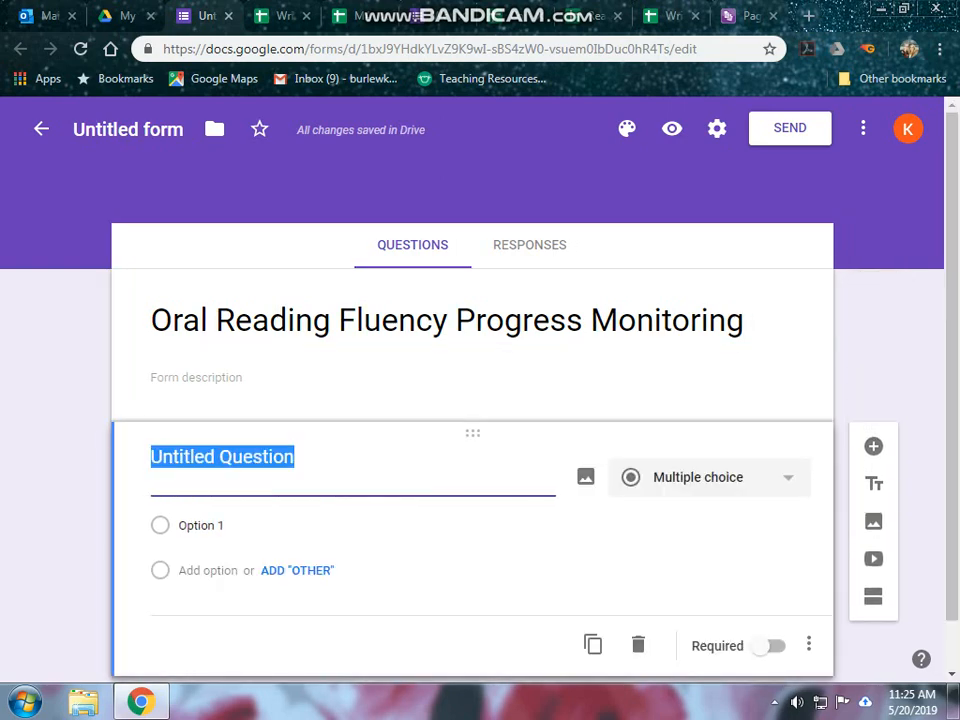
{"action": "type", "text": "DS"}
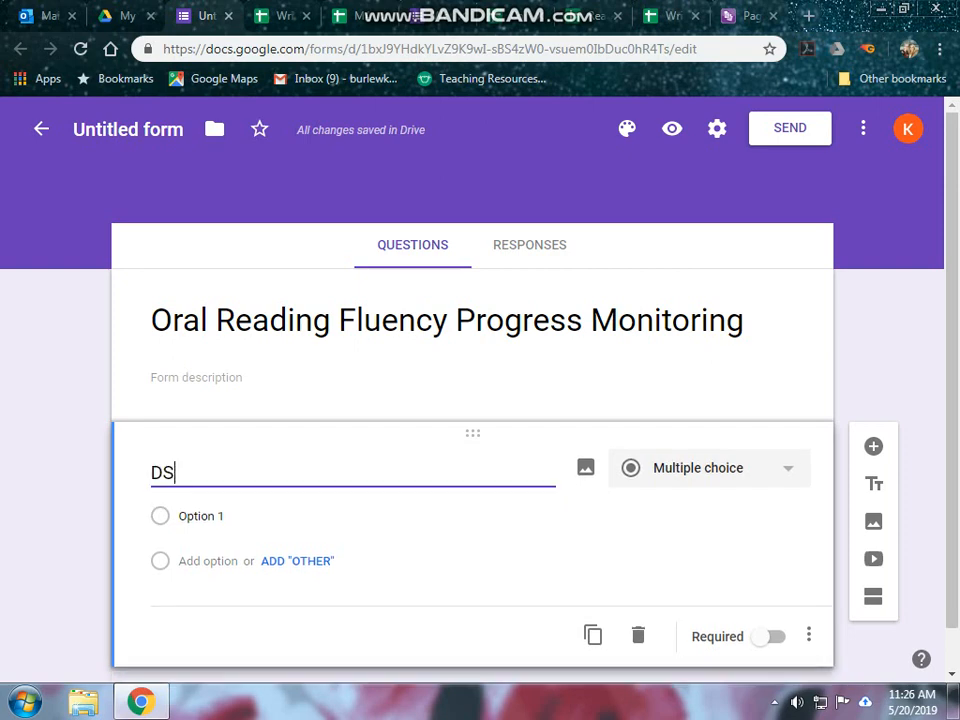
{"action": "key", "text": "BackSpace"}
{"action": "key", "text": "BackSpace"}
{"action": "type", "text": "Stude"}
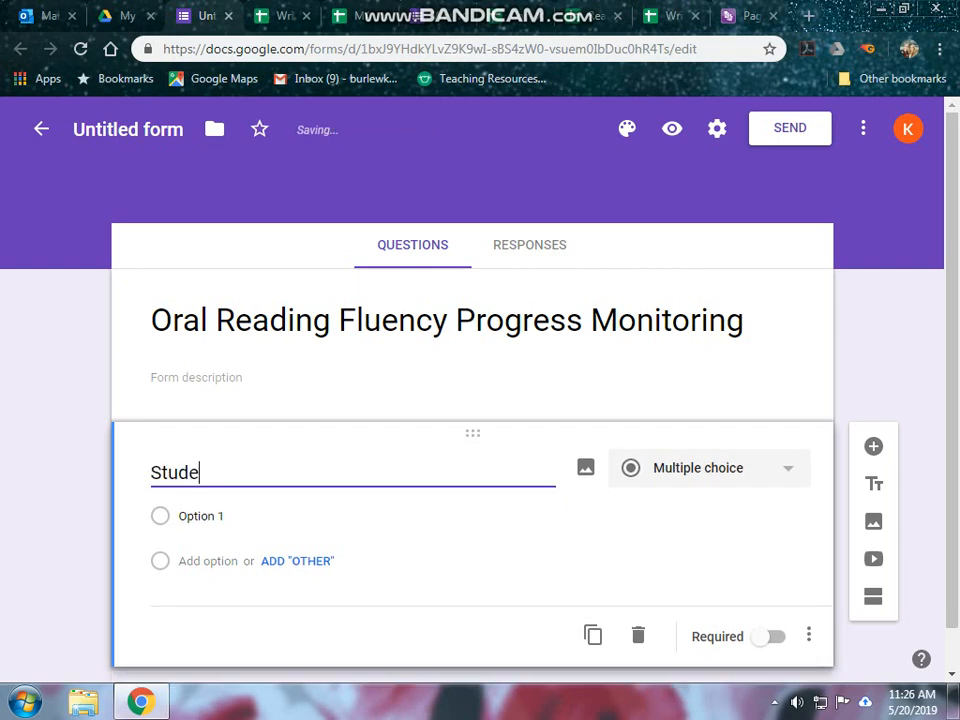
{"action": "type", "text": "nt Name"}
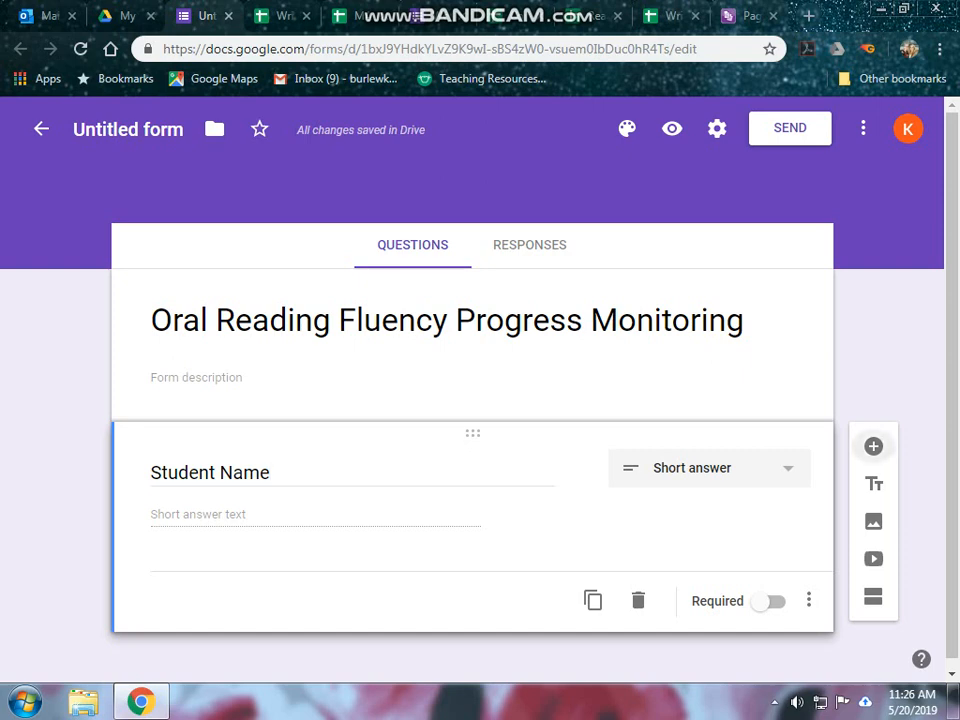
Add a date question titled "Date of Assessment" below the Student Name question
{"action": "left_click", "coordinate": [873, 446]}
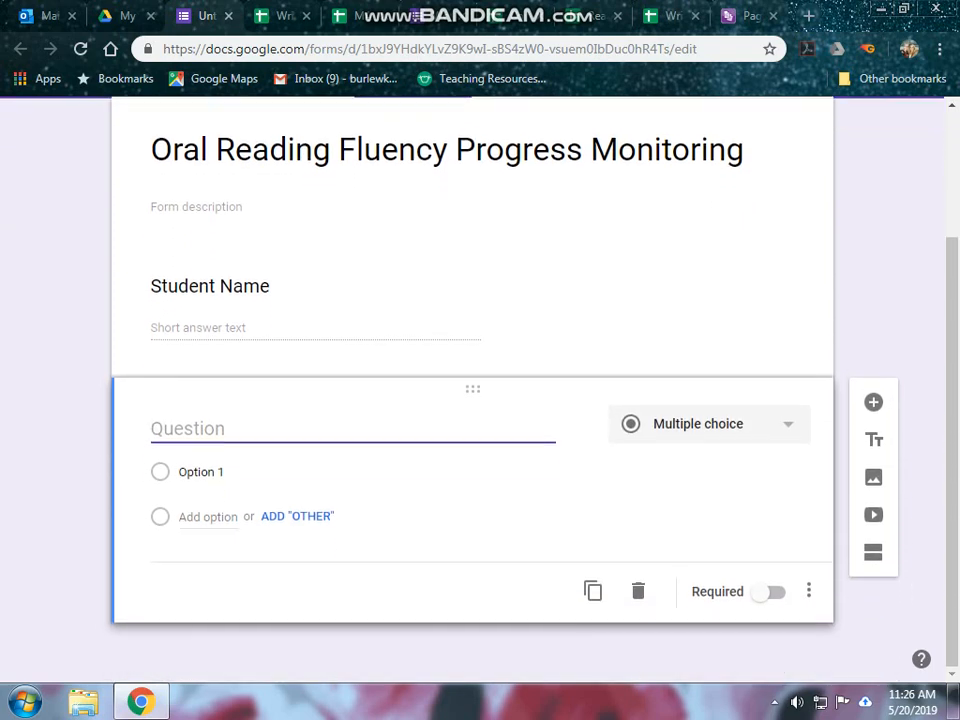
{"action": "type", "text": "Date of Ass"}
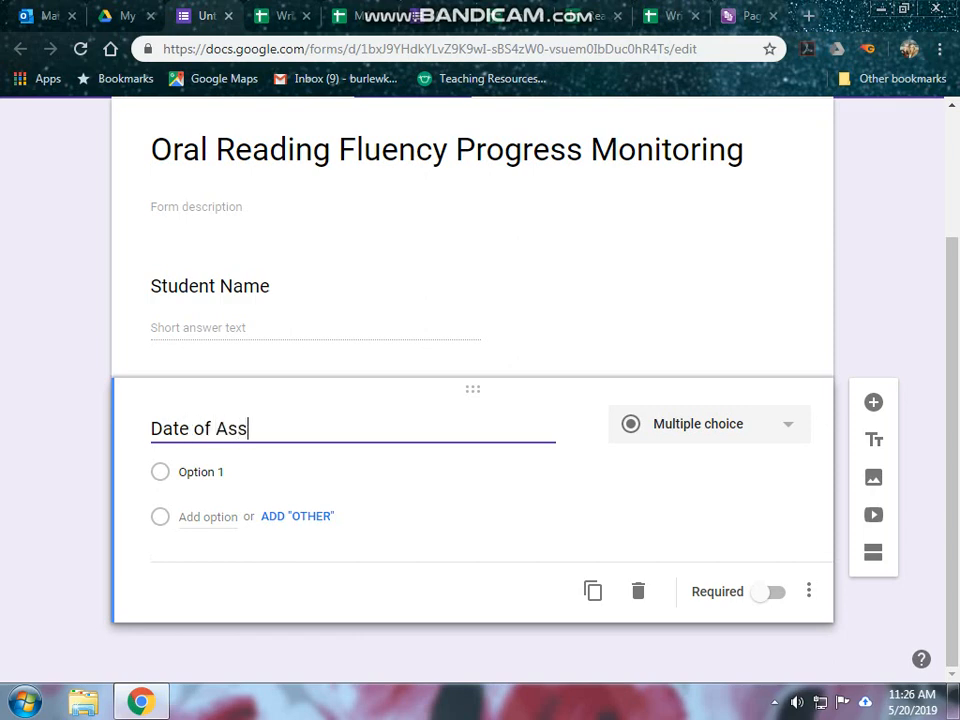
{"action": "type", "text": "essment"}
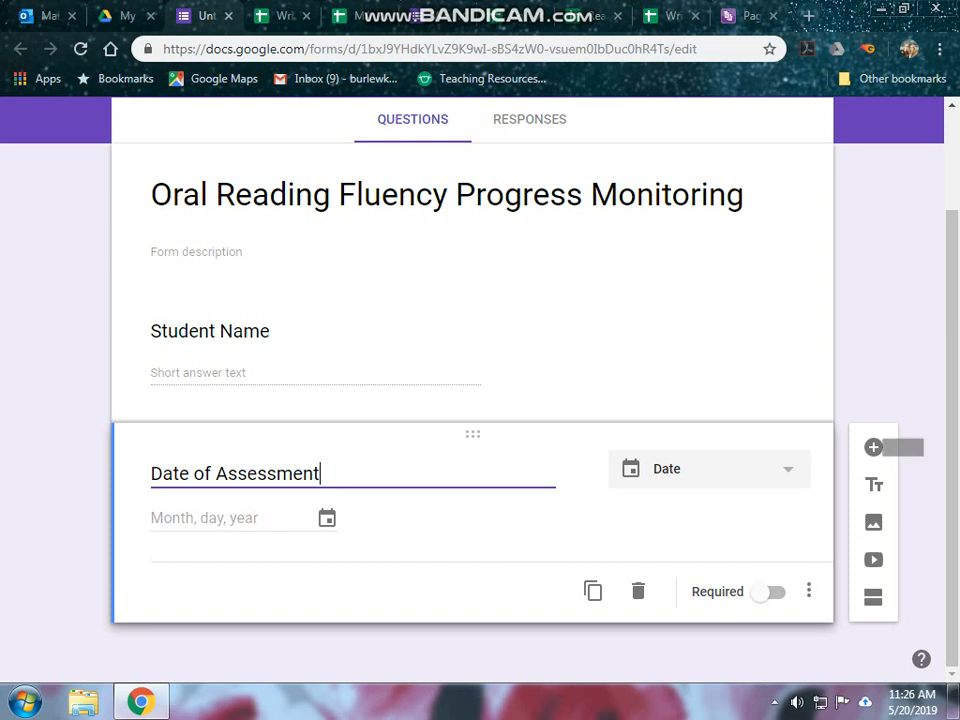
Add a short-answer question titled "Words Correct per Minute" below the Date of Assessment question
{"action": "left_click", "coordinate": [873, 447]}
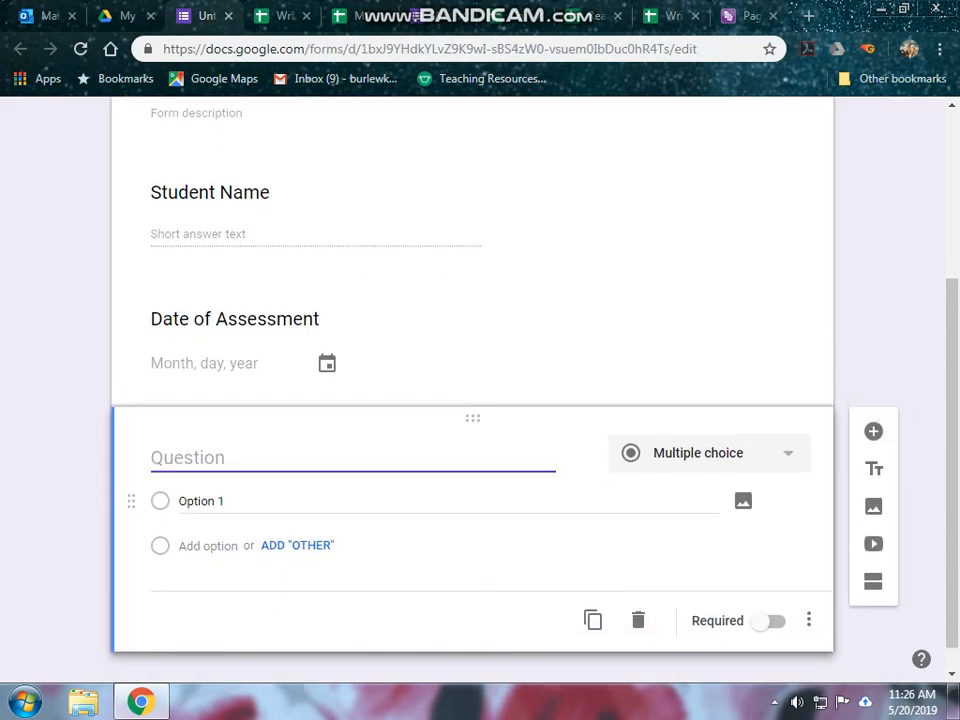
{"action": "type", "text": "Words C"}
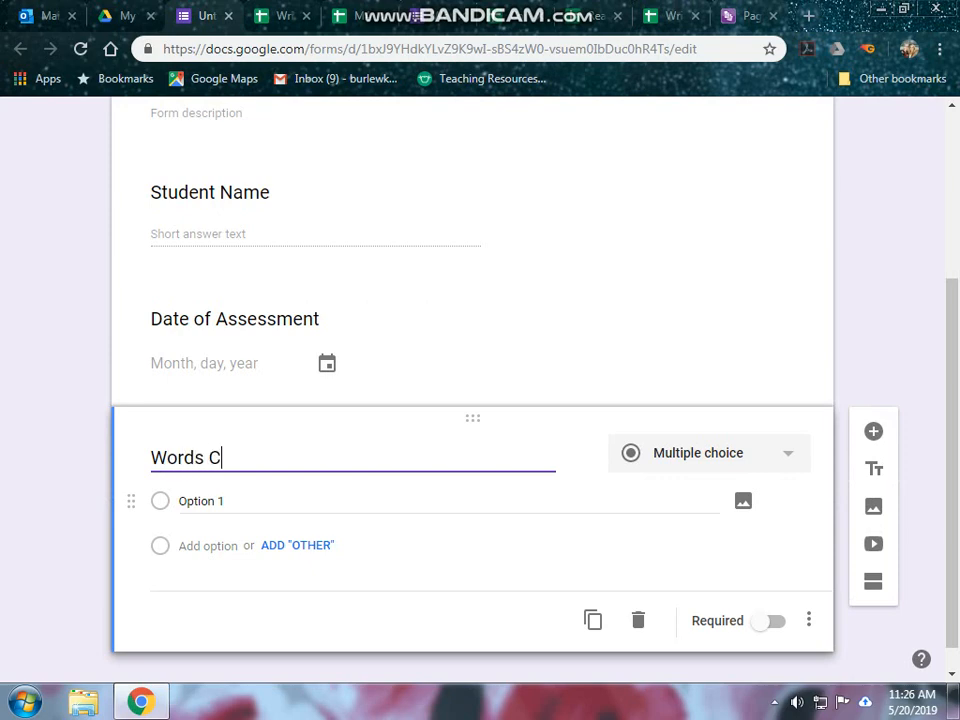
{"action": "type", "text": "orrect p"}
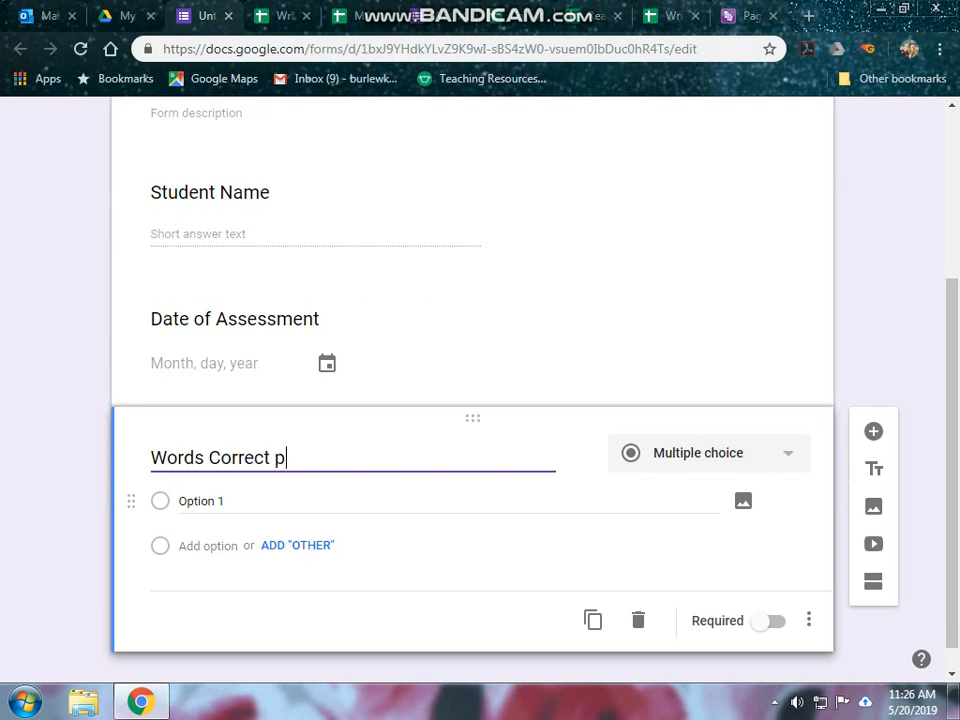
{"action": "type", "text": "er Minu"}
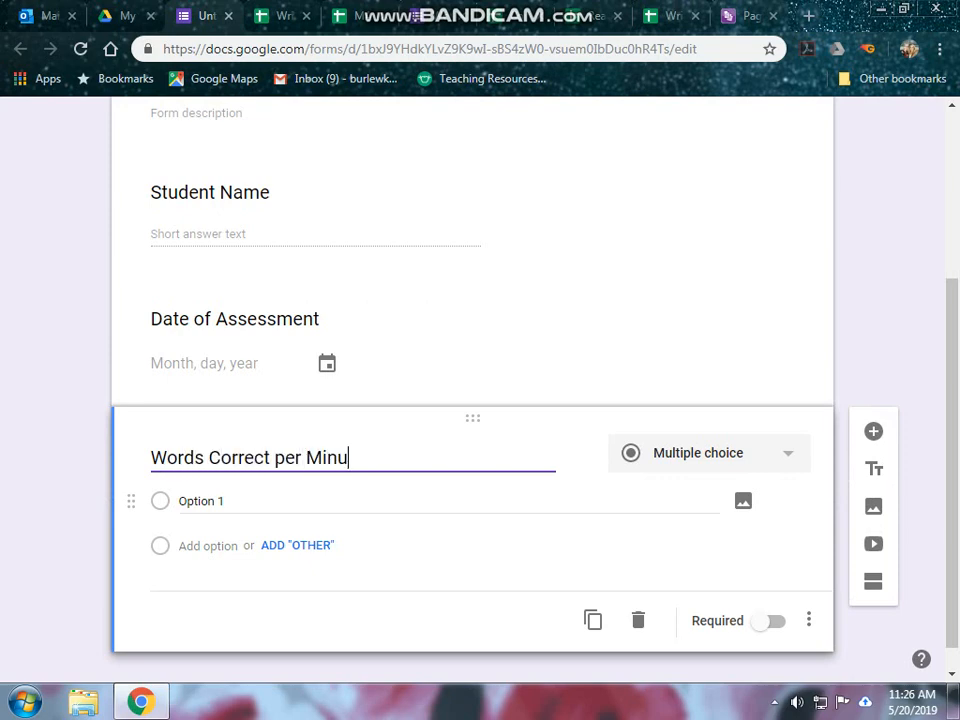
{"action": "type", "text": "te"}
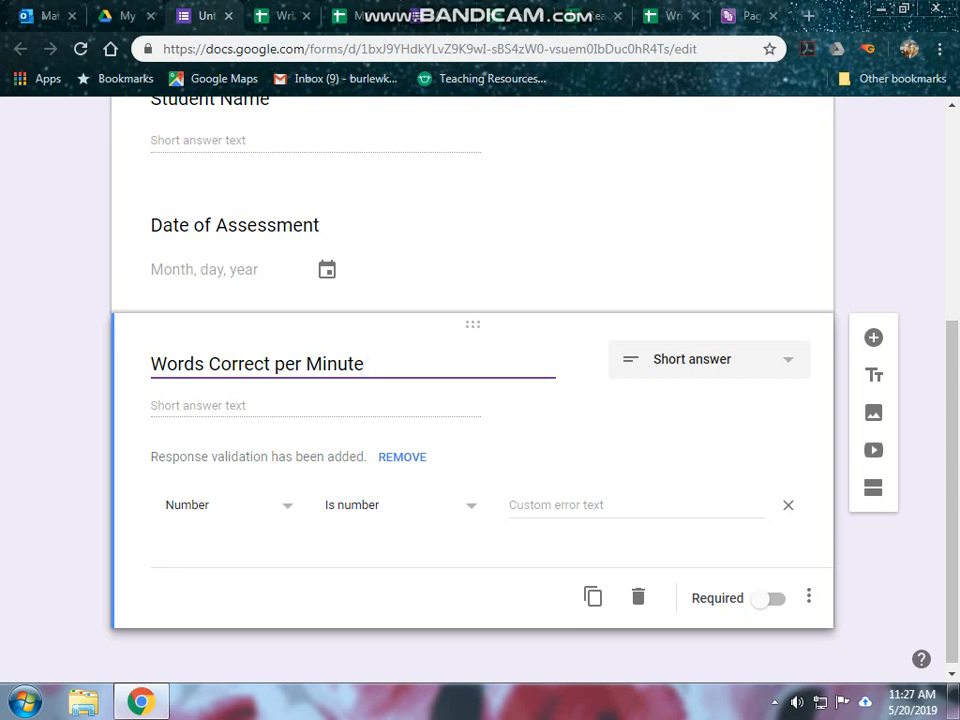
Add a question titled "Accuracy" at the end of the form and set its type to Short answer
{"action": "left_click", "coordinate": [873, 337]}
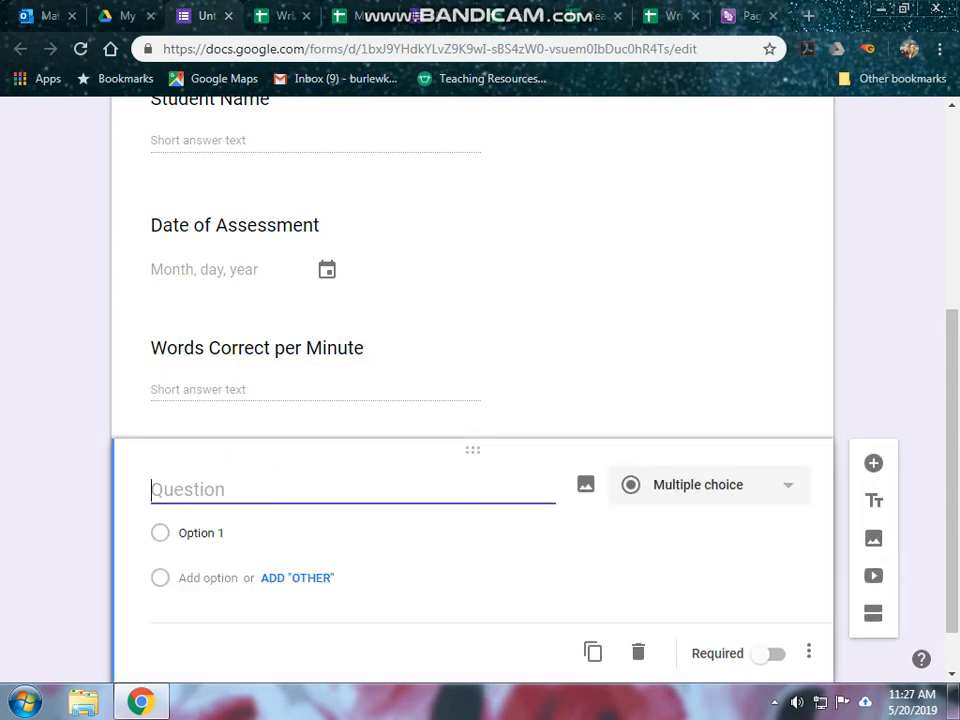
{"action": "type", "text": "Ac"}
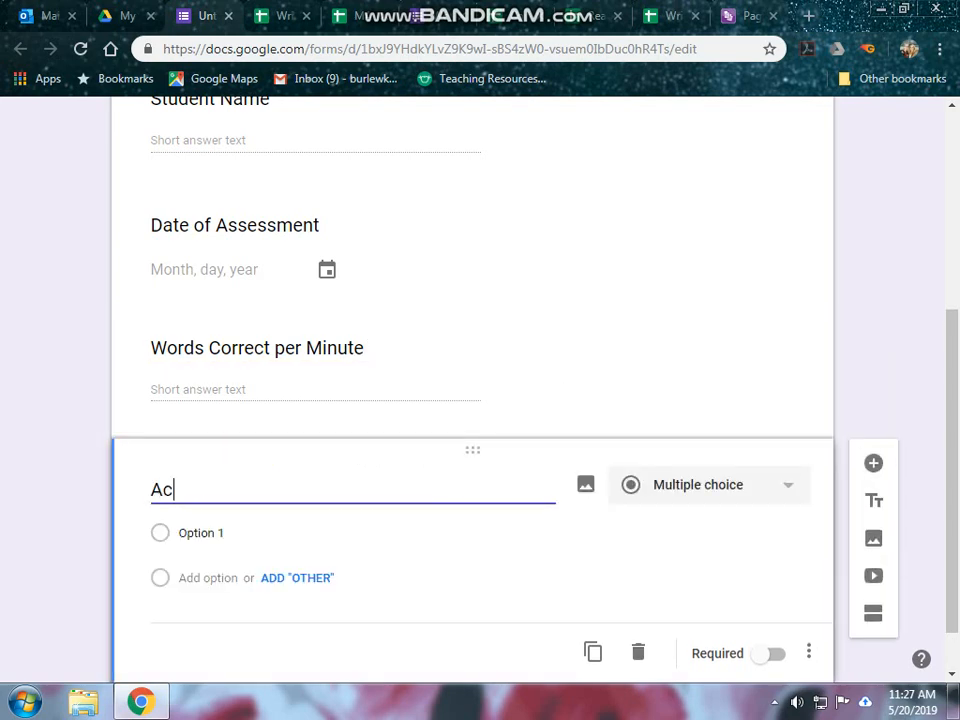
{"action": "type", "text": "curacy"}
{"action": "scroll", "coordinate": [480, 400], "scroll_direction": "down", "scroll_amount": 1}
{"action": "left_click", "coordinate": [700, 423]}
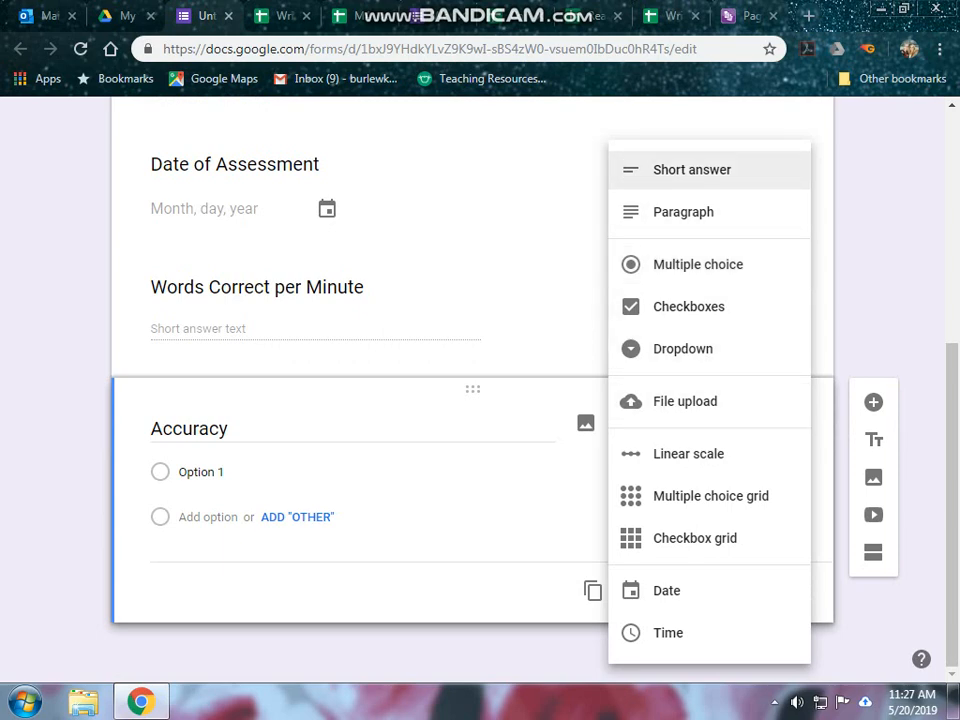
{"action": "left_click", "coordinate": [692, 169]}
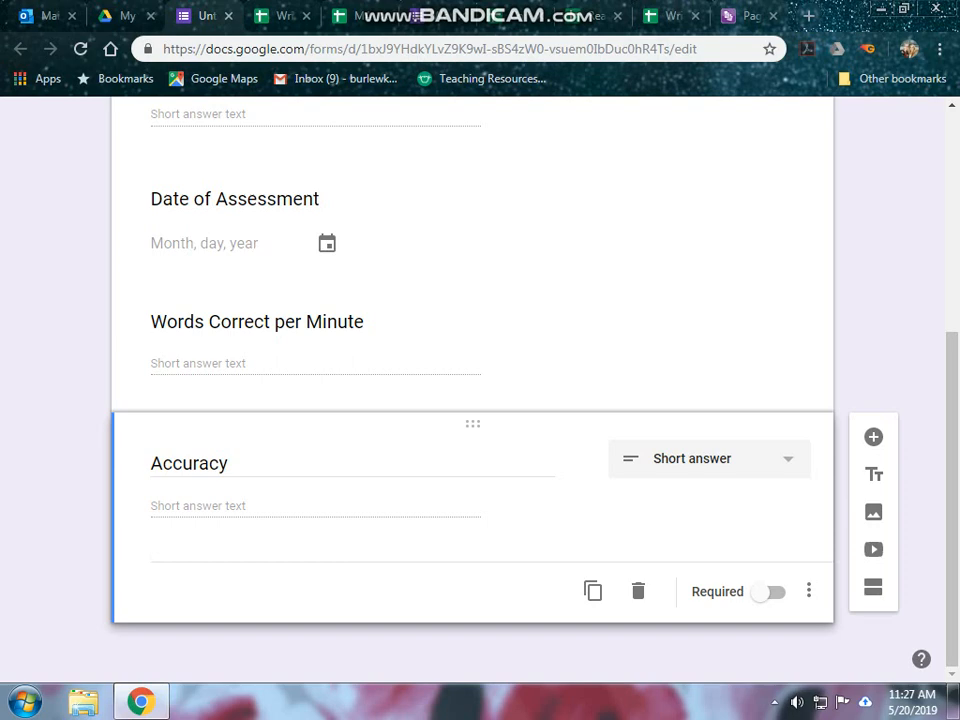
Set the form's theme color to red and apply the Work and School header image of an open book with heart-folded pages
{"action": "scroll", "coordinate": [472, 400], "scroll_direction": "up", "scroll_amount": 5}
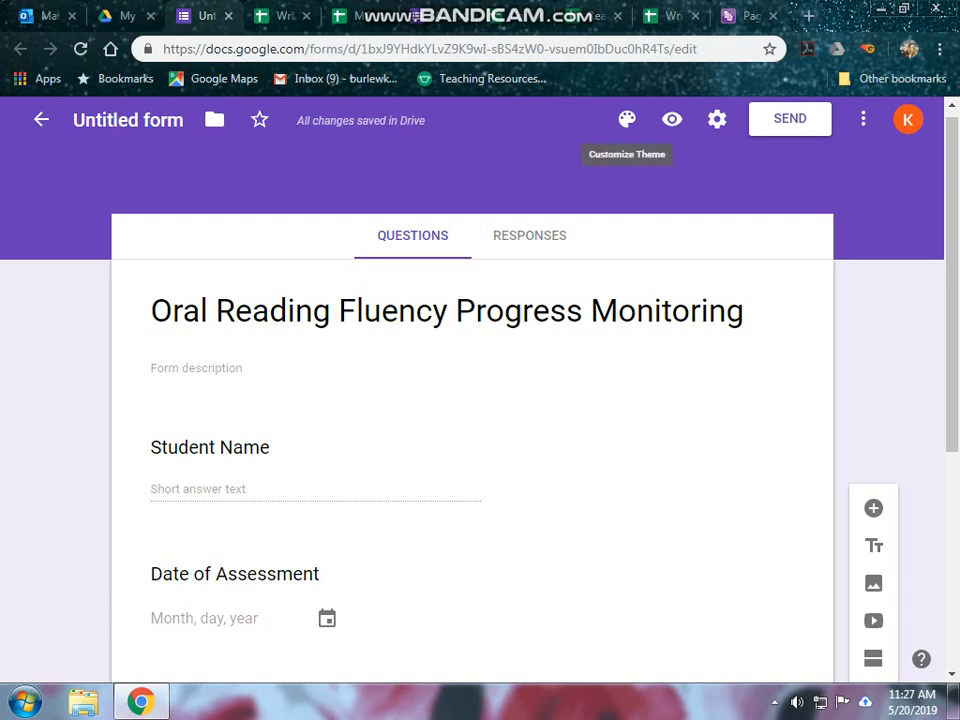
{"action": "left_click", "coordinate": [627, 119]}
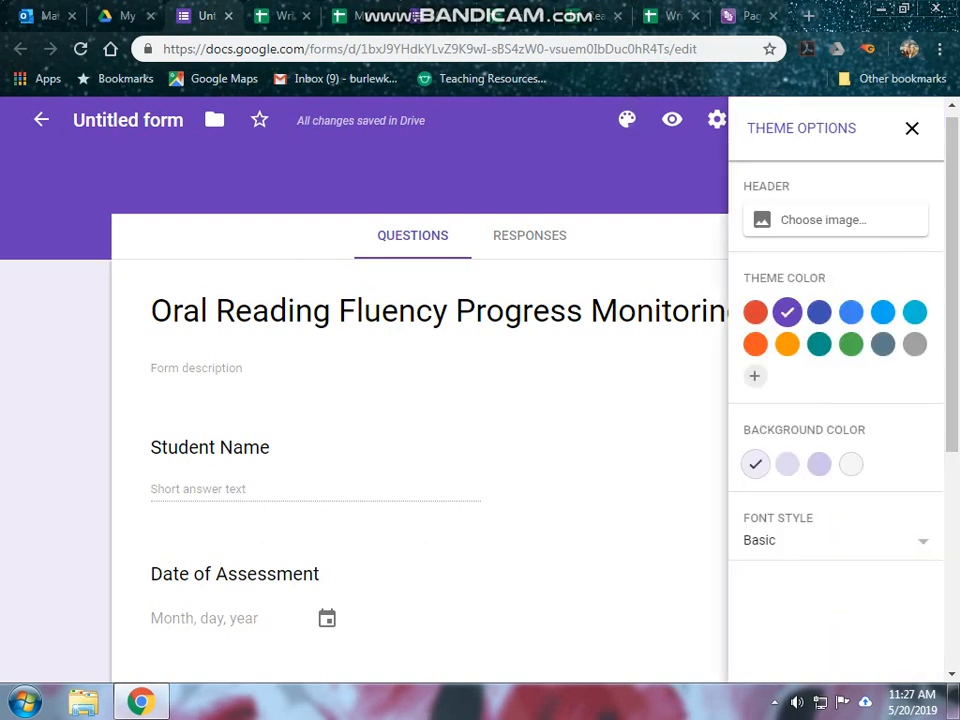
{"action": "left_click", "coordinate": [755, 312]}
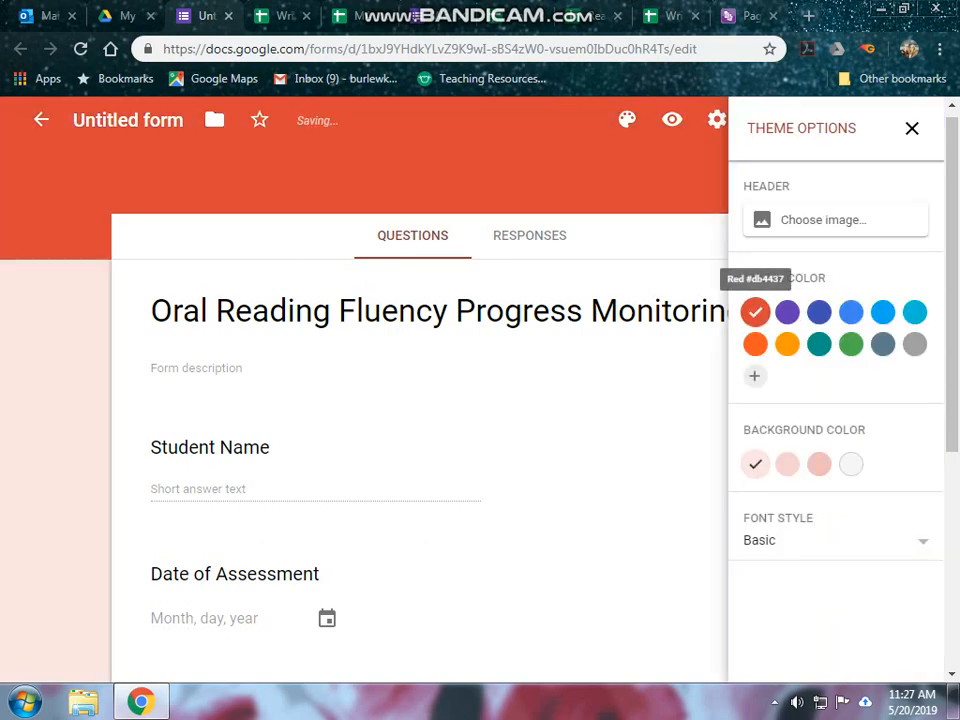
{"action": "left_click", "coordinate": [823, 219]}
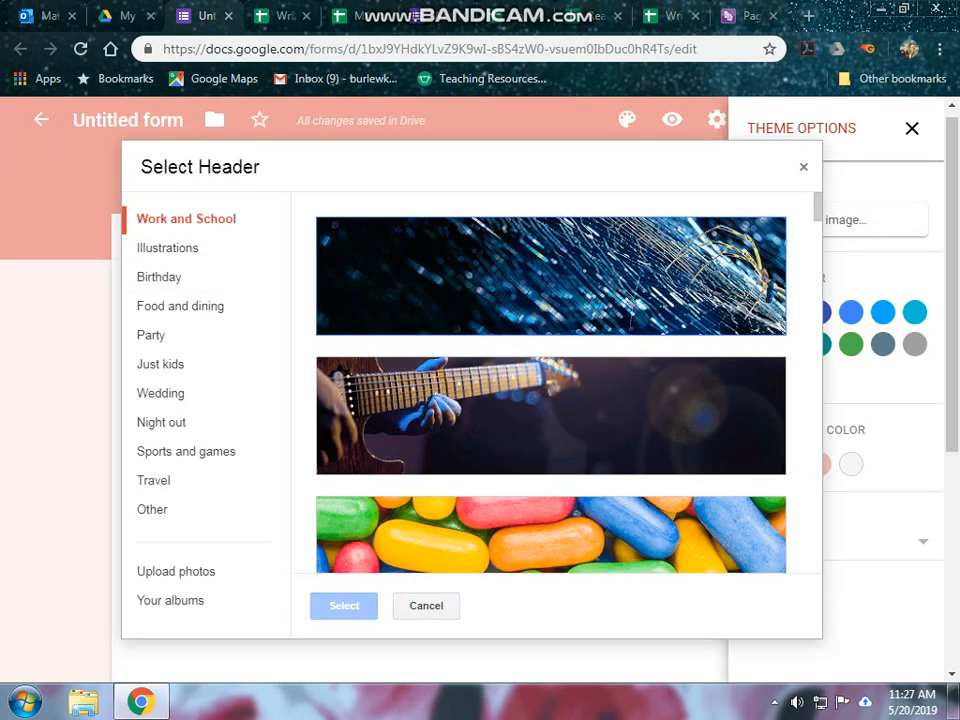
{"action": "scroll", "coordinate": [200, 330], "scroll_direction": "down", "scroll_amount": 1}
{"action": "scroll", "coordinate": [200, 477], "scroll_direction": "up", "scroll_amount": 1}
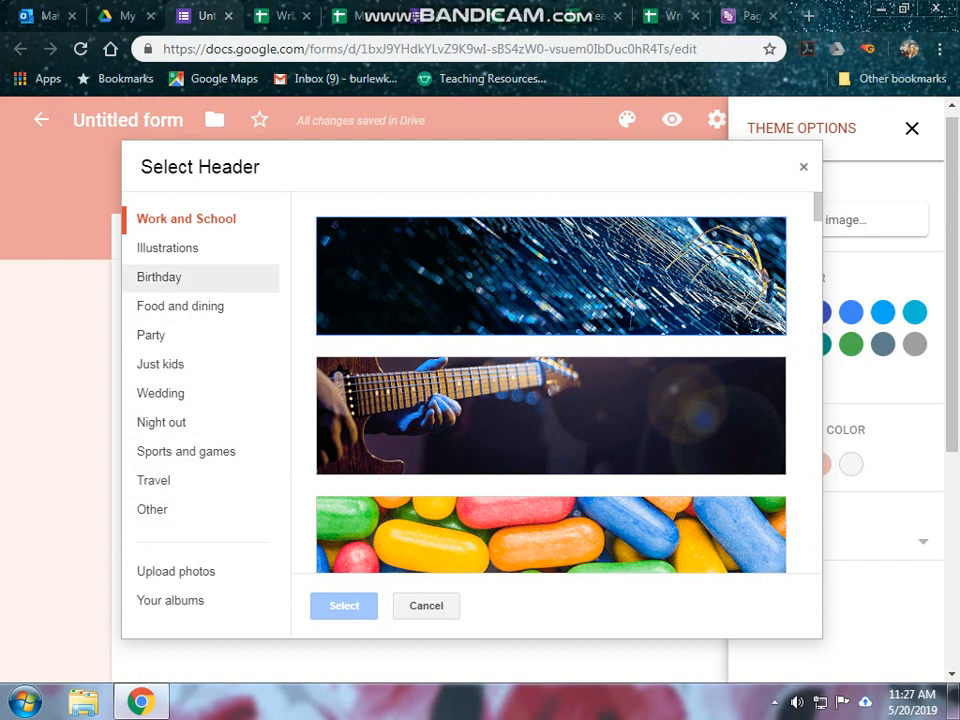
{"action": "scroll", "coordinate": [550, 440], "scroll_direction": "down", "scroll_amount": 8}
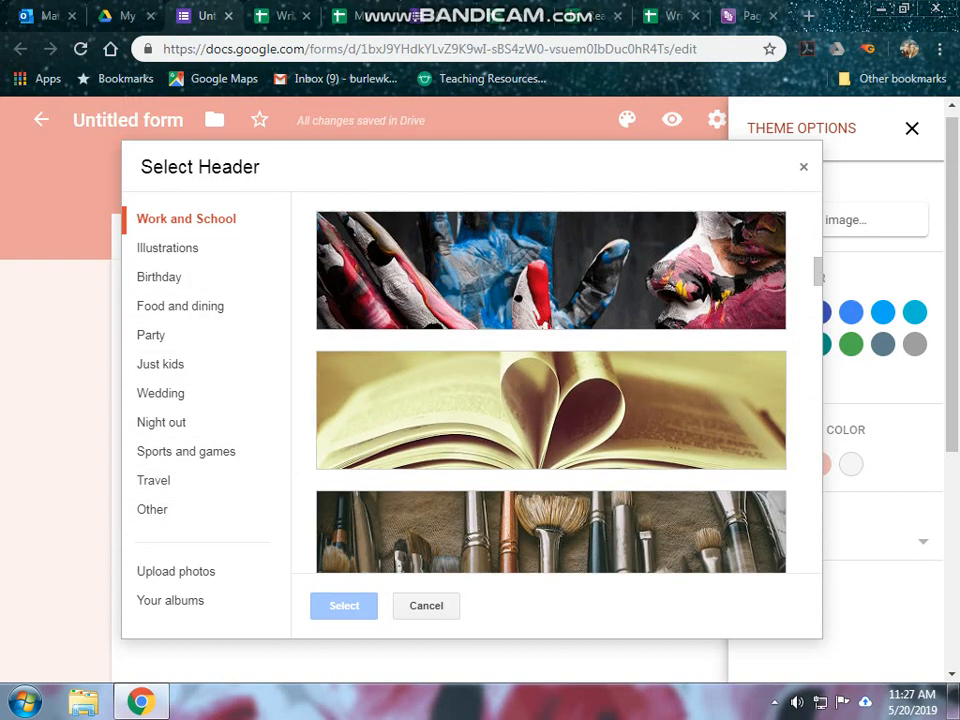
{"action": "left_click", "coordinate": [550, 440]}
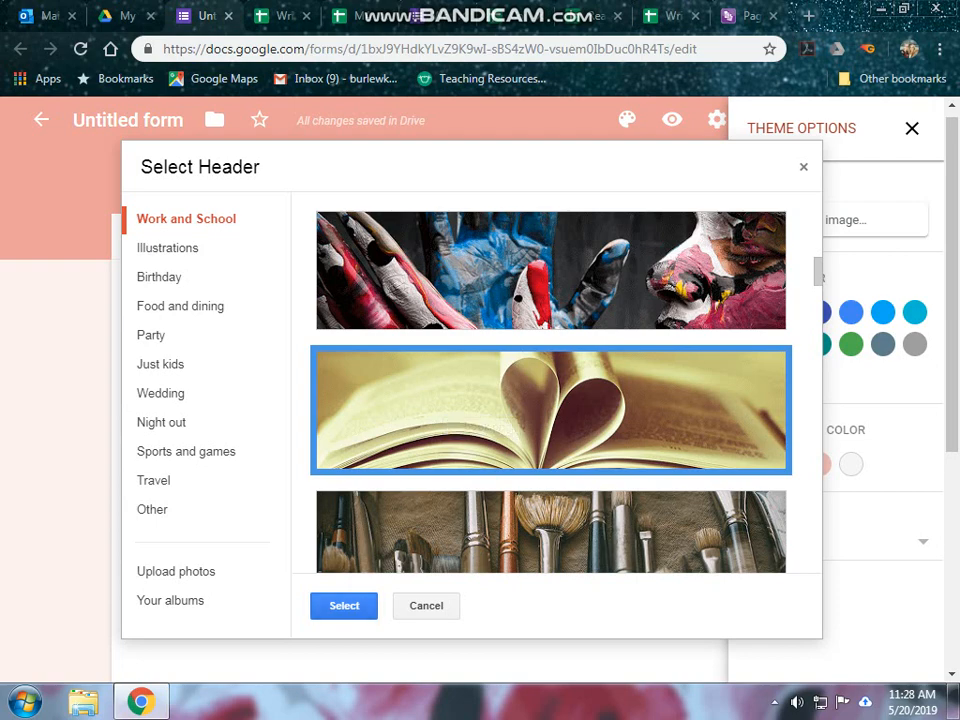
{"action": "left_click", "coordinate": [344, 606]}
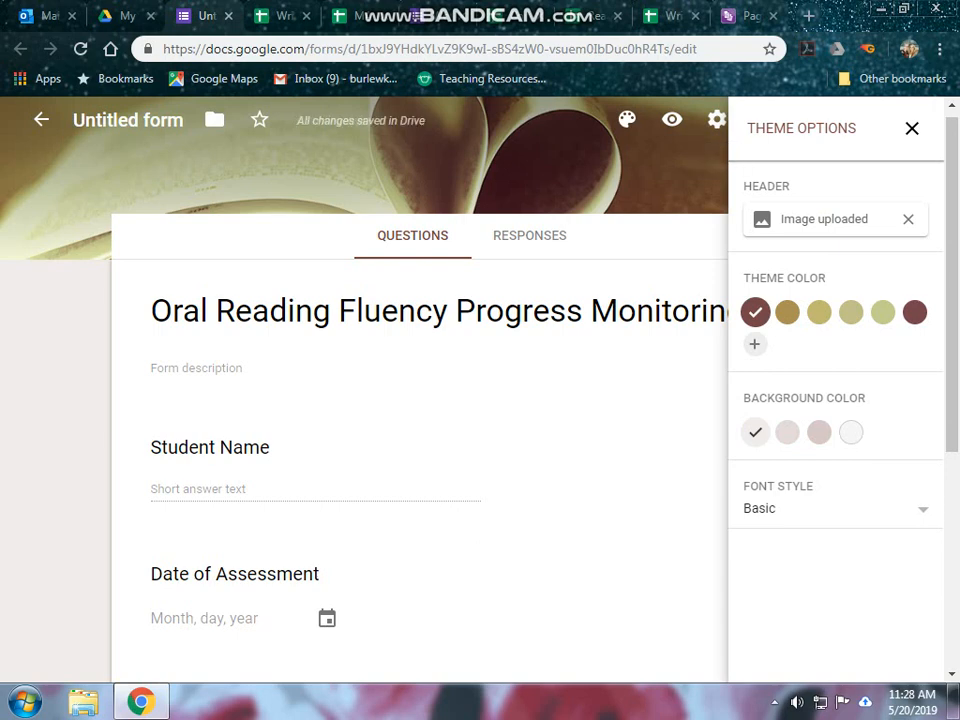
{"action": "left_click", "coordinate": [912, 128]}
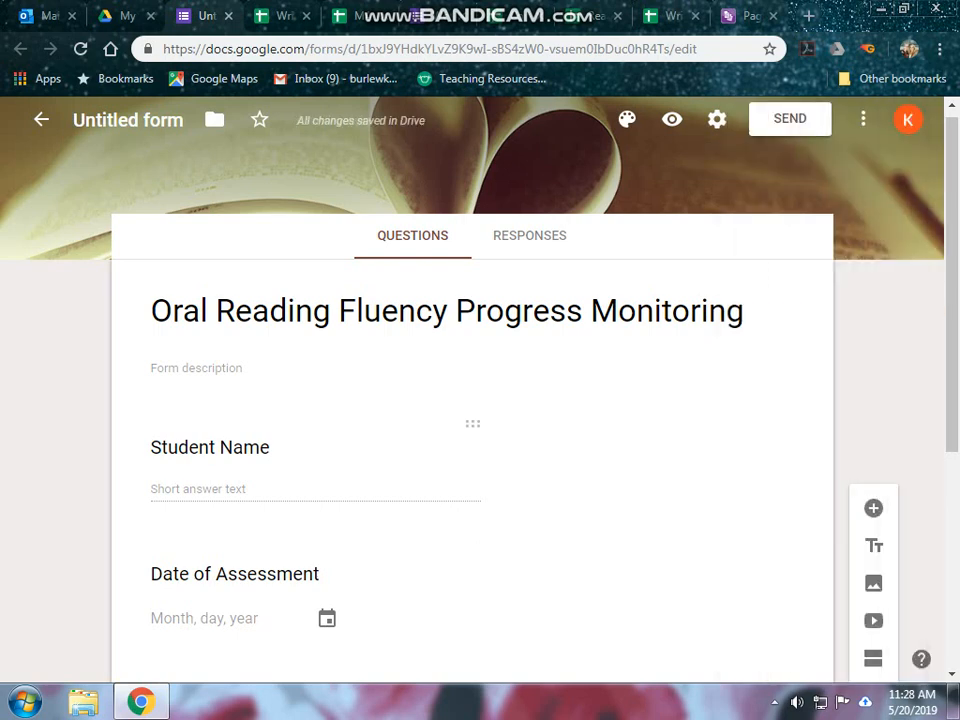
{"action": "scroll", "coordinate": [530, 460], "scroll_direction": "down", "scroll_amount": 4}
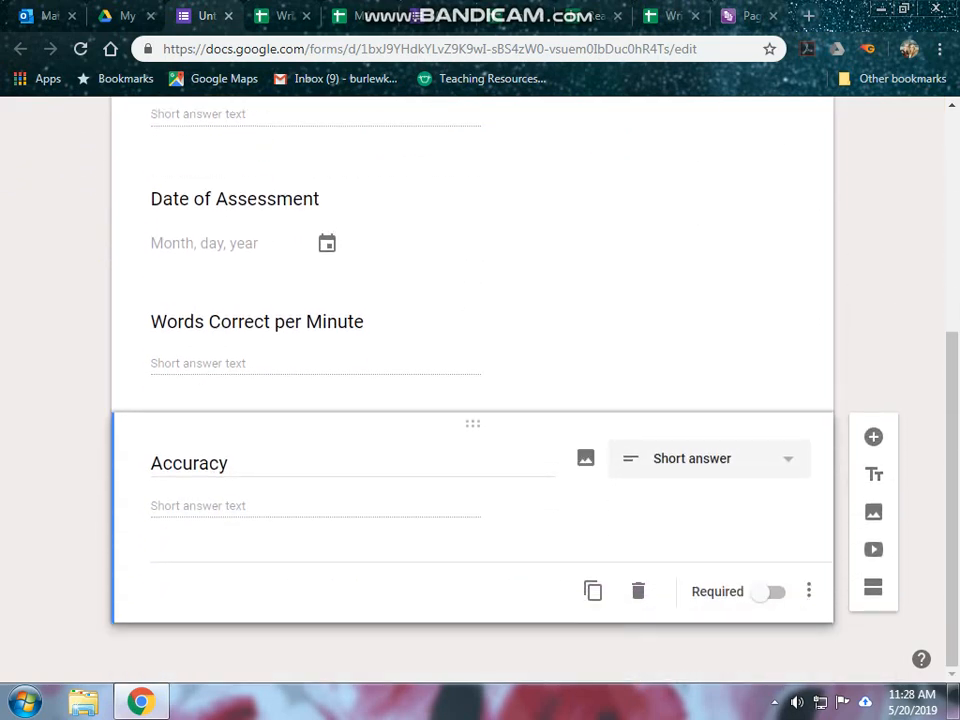
{"action": "scroll", "coordinate": [472, 400], "scroll_direction": "up", "scroll_amount": 4}
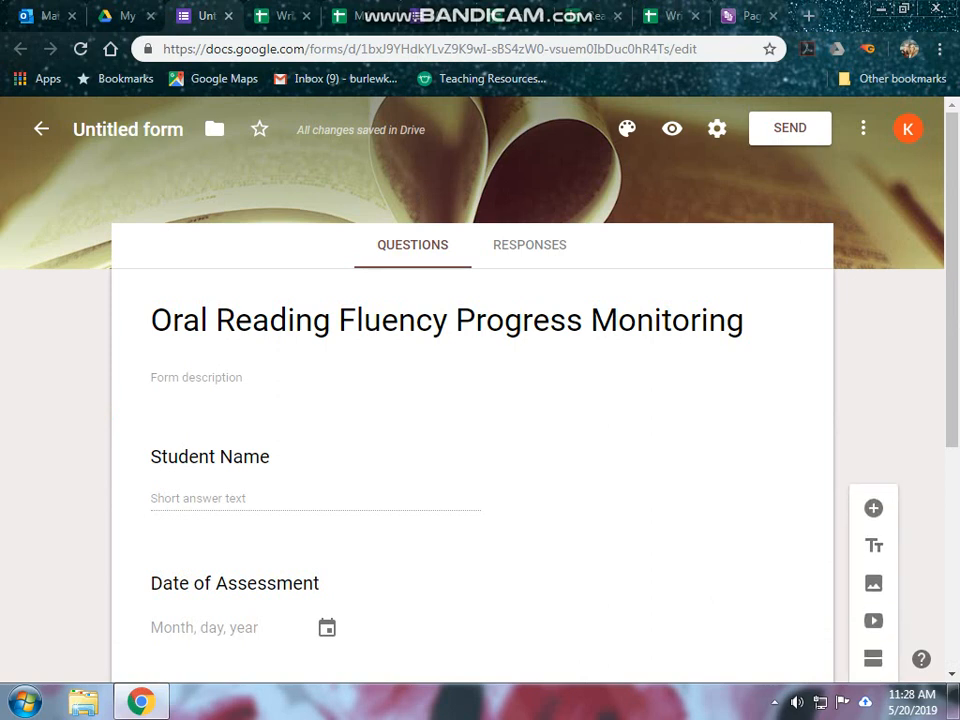
Preview the form and fill in the student's name and the assessment date 05/20/2019
{"action": "scroll", "coordinate": [472, 400], "scroll_direction": "down", "scroll_amount": 2}
{"action": "scroll", "coordinate": [472, 400], "scroll_direction": "up", "scroll_amount": 2}
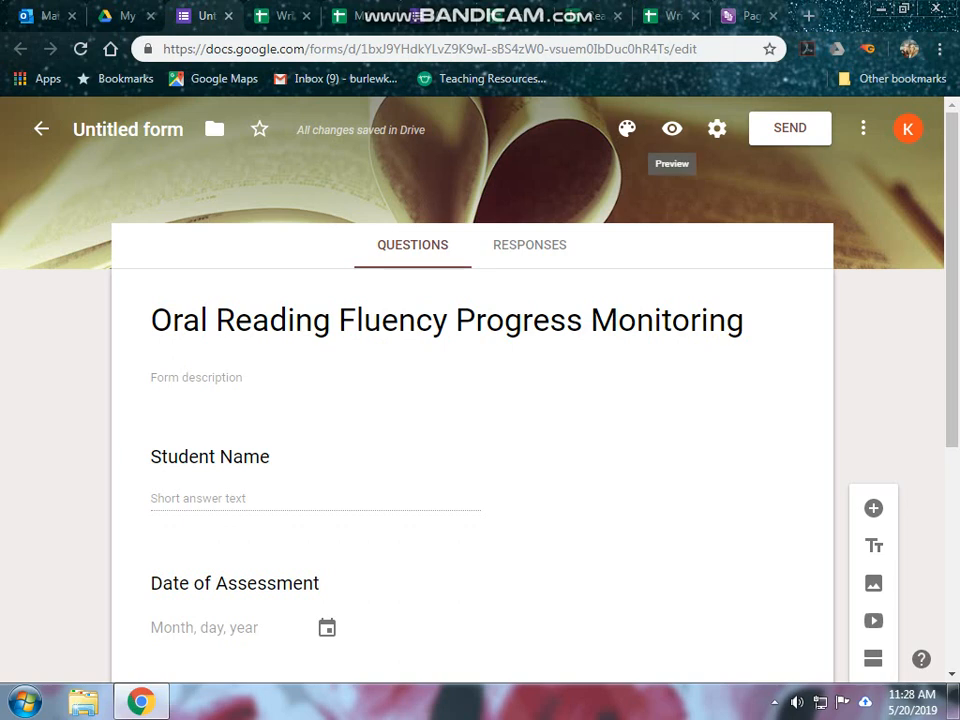
{"action": "left_click", "coordinate": [672, 128]}
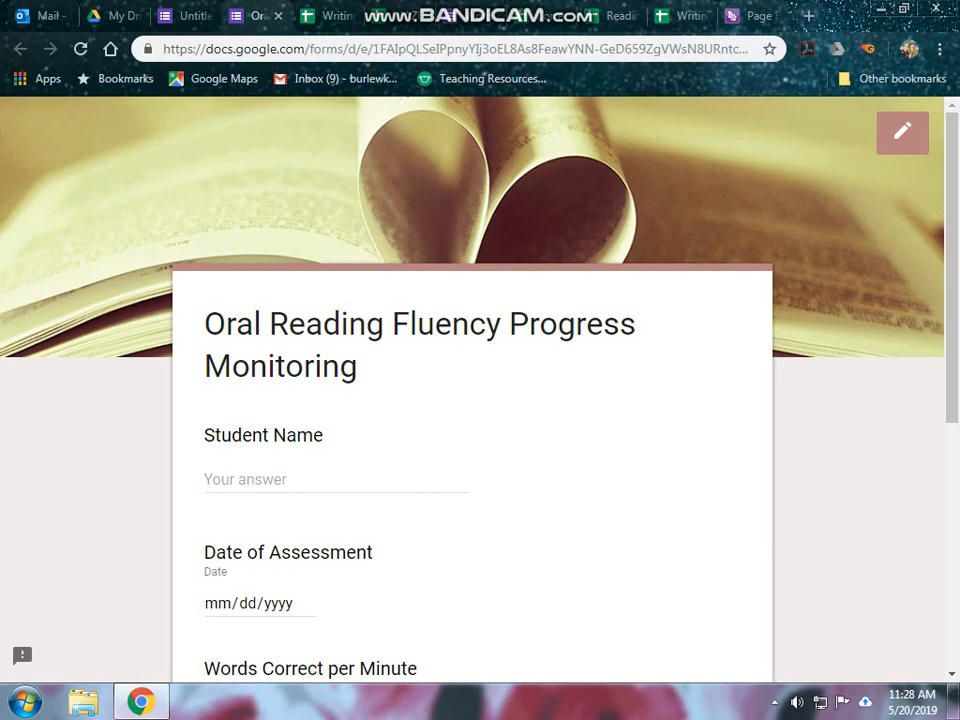
{"action": "scroll", "coordinate": [480, 400], "scroll_direction": "down", "scroll_amount": 1}
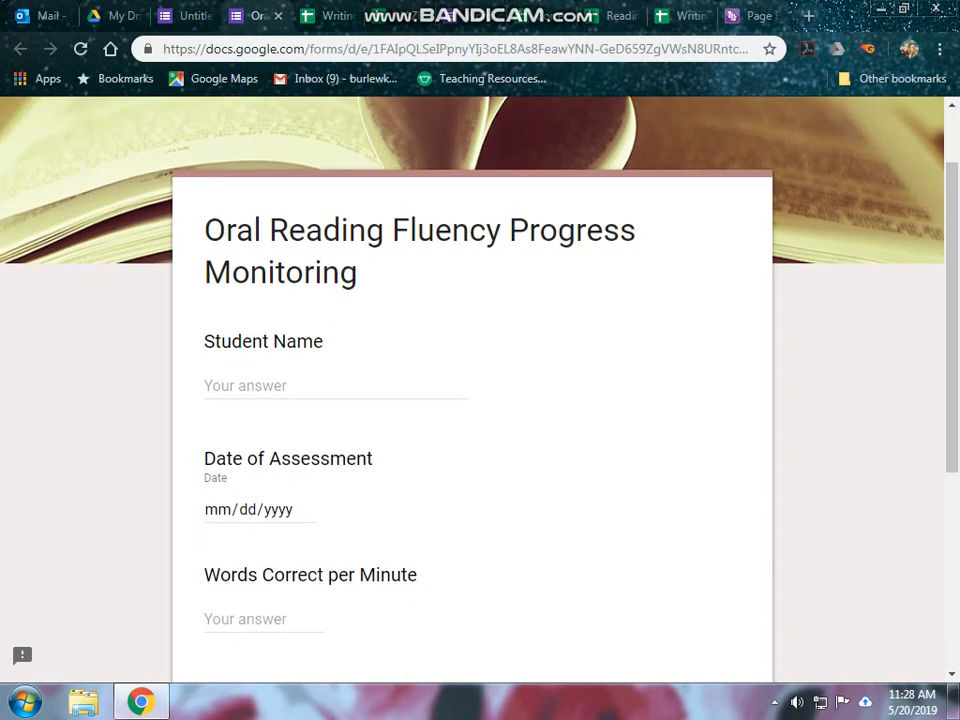
{"action": "left_click", "coordinate": [332, 390]}
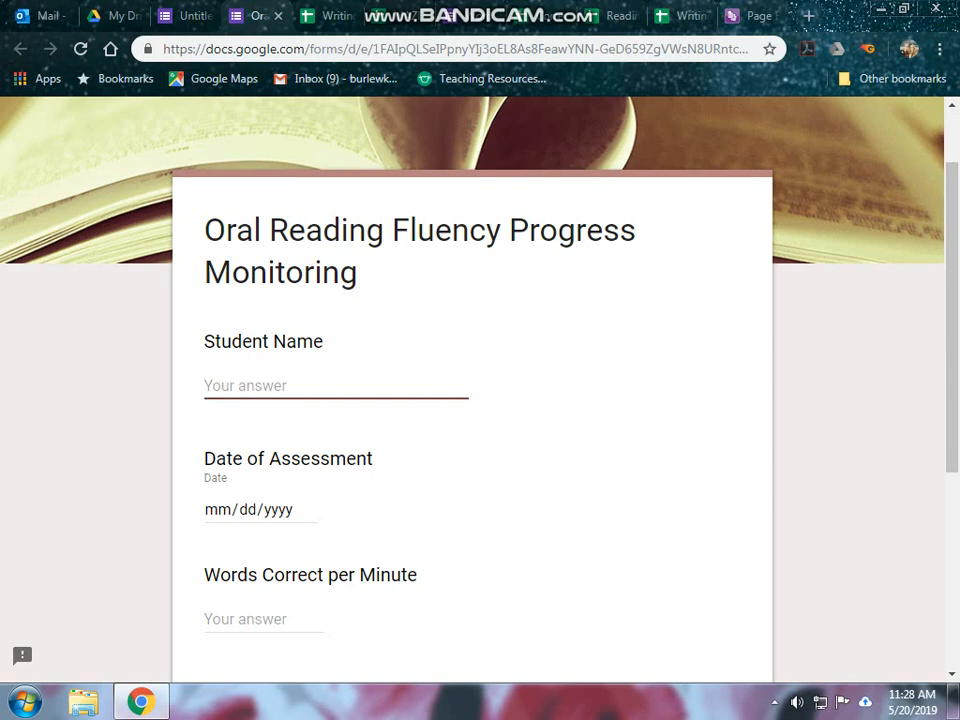
{"action": "type", "text": "Tom"}
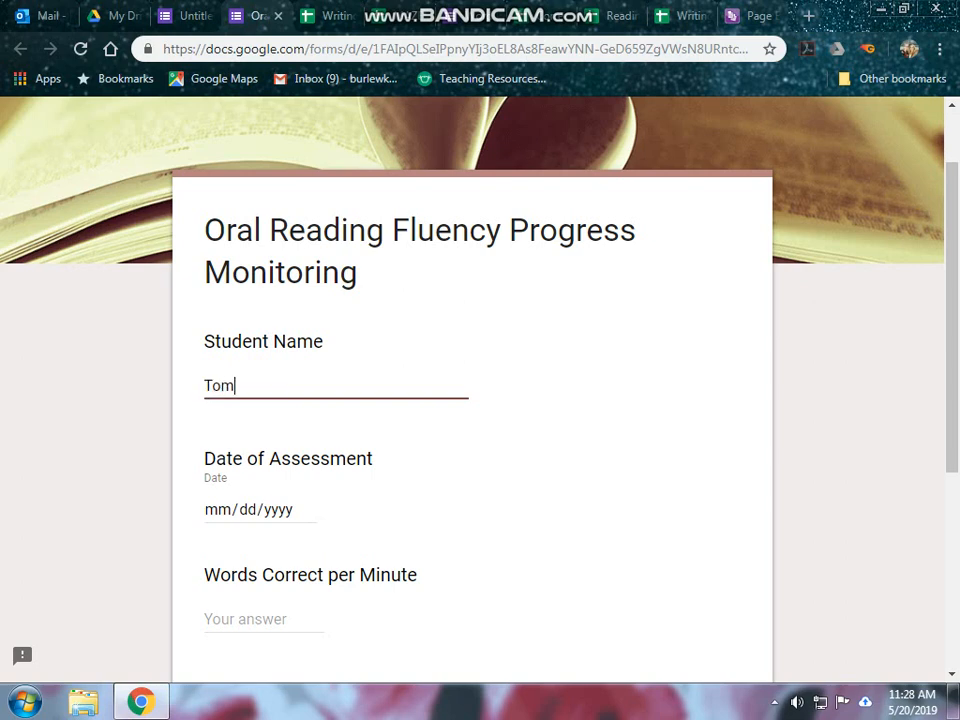
{"action": "scroll", "coordinate": [480, 400], "scroll_direction": "down", "scroll_amount": 1}
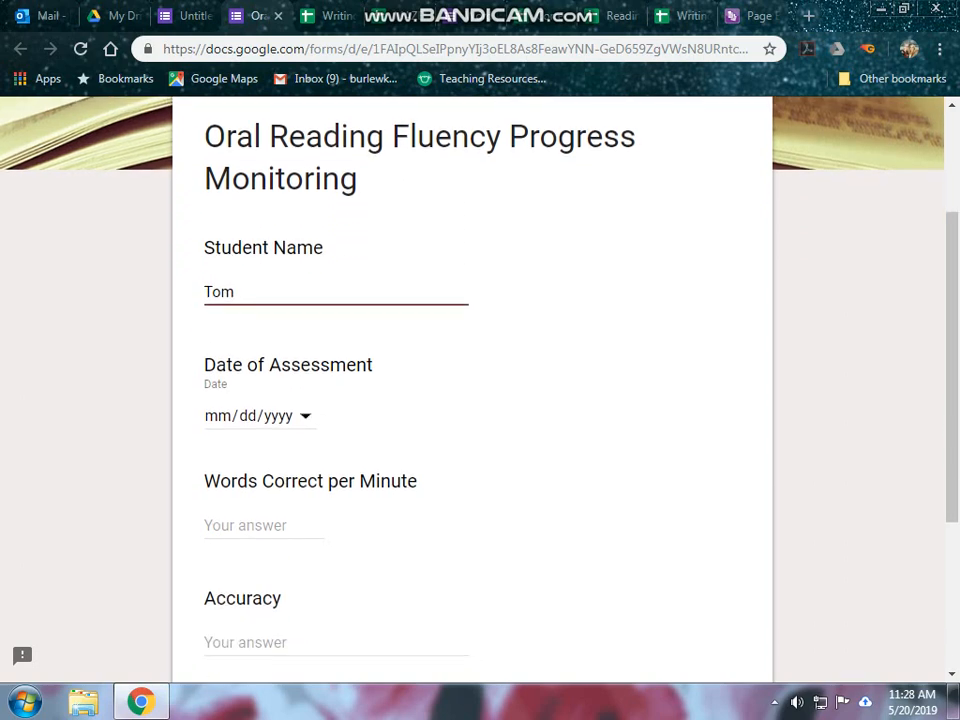
{"action": "left_click", "coordinate": [305, 415]}
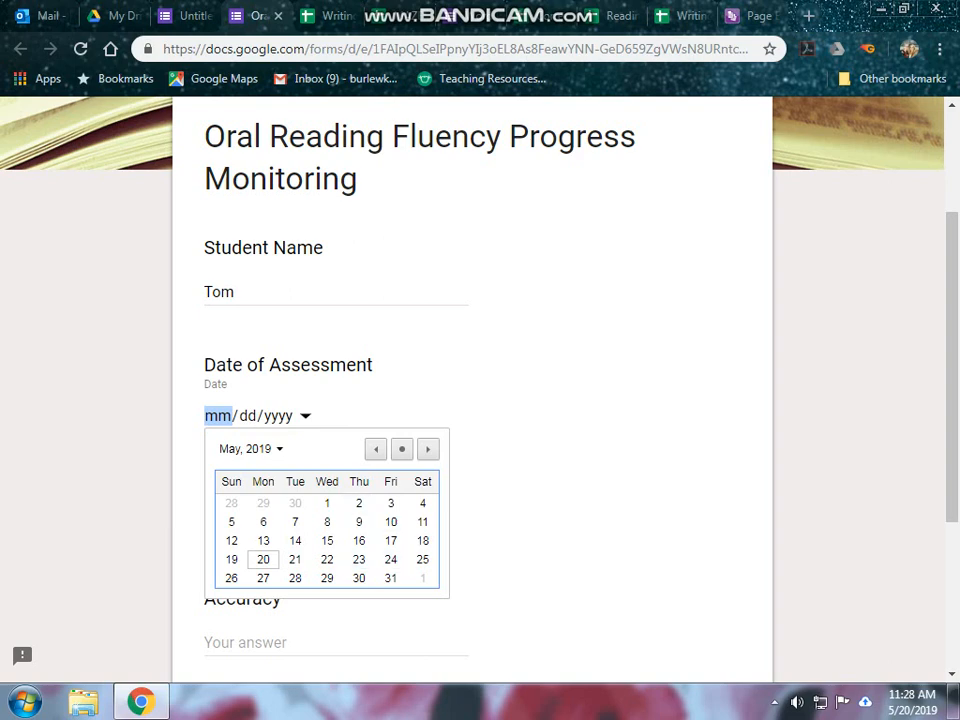
{"action": "left_click", "coordinate": [263, 559]}
Enter 56 for Words Correct per Minute and 88 for Accuracy, and submit the response
{"action": "left_click", "coordinate": [245, 525]}
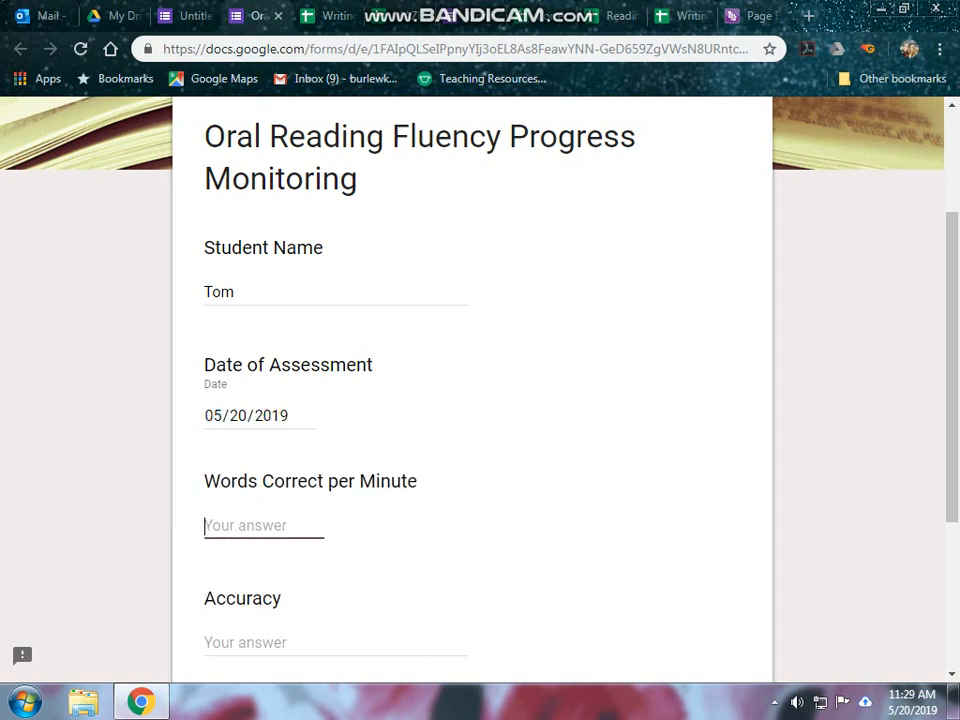
{"action": "type", "text": "56"}
{"action": "scroll", "coordinate": [470, 390], "scroll_direction": "down", "scroll_amount": 1}
{"action": "left_click", "coordinate": [262, 549]}
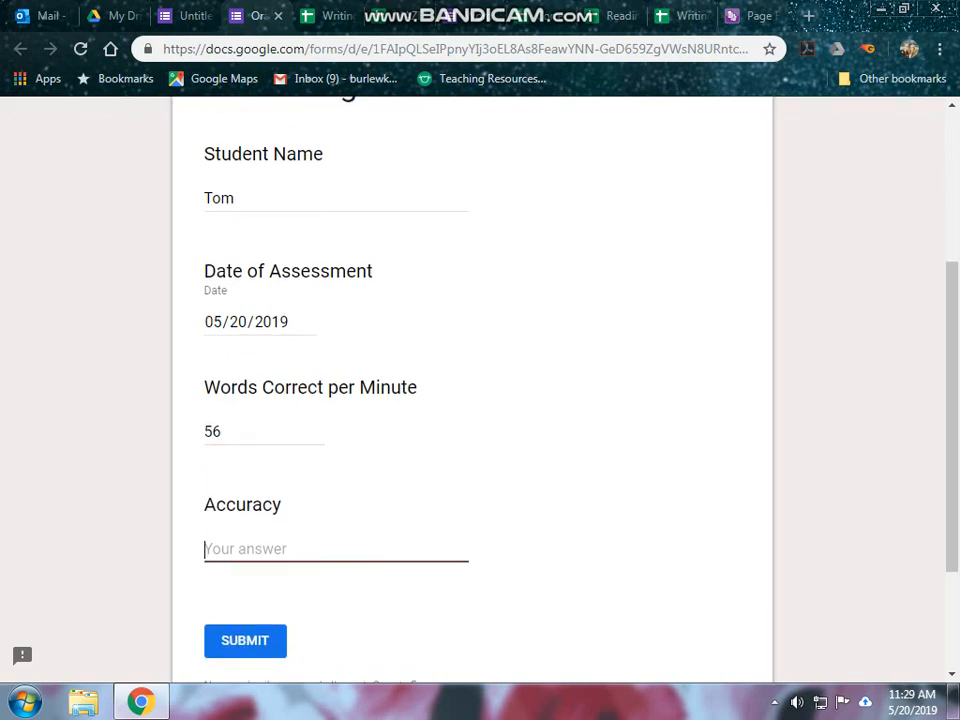
{"action": "type", "text": "88"}
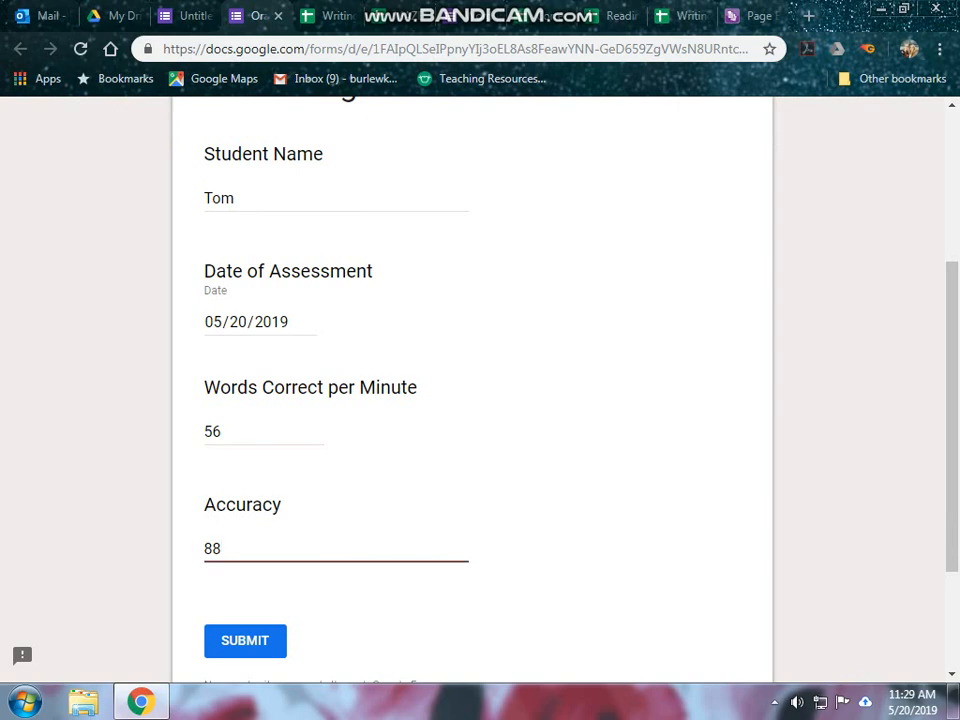
{"action": "scroll", "coordinate": [470, 390], "scroll_direction": "down", "scroll_amount": 1}
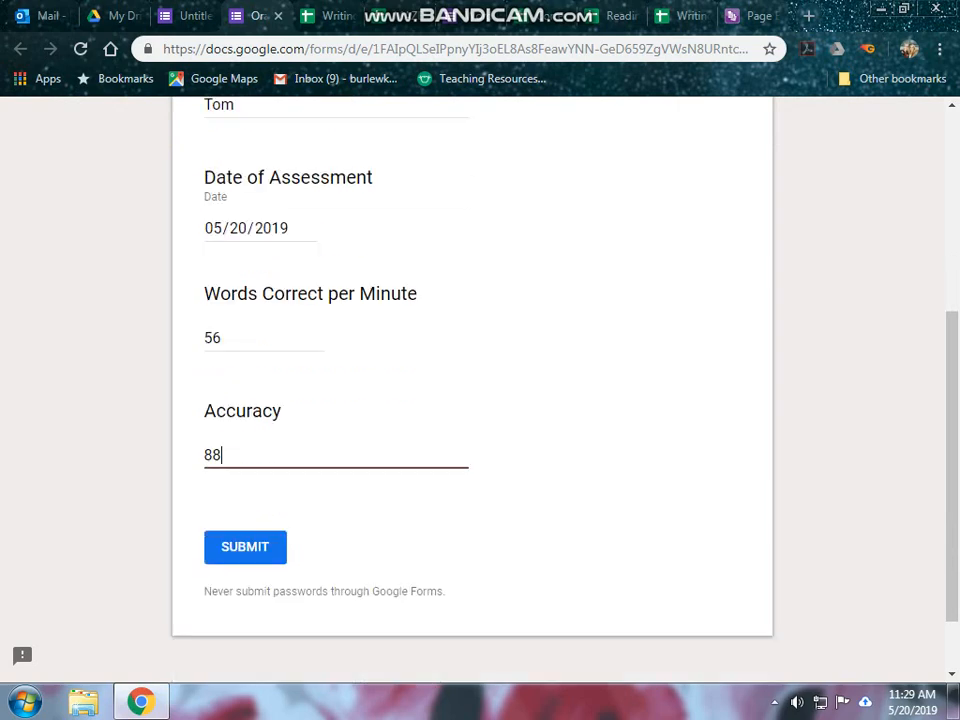
{"action": "left_click", "coordinate": [238, 547]}
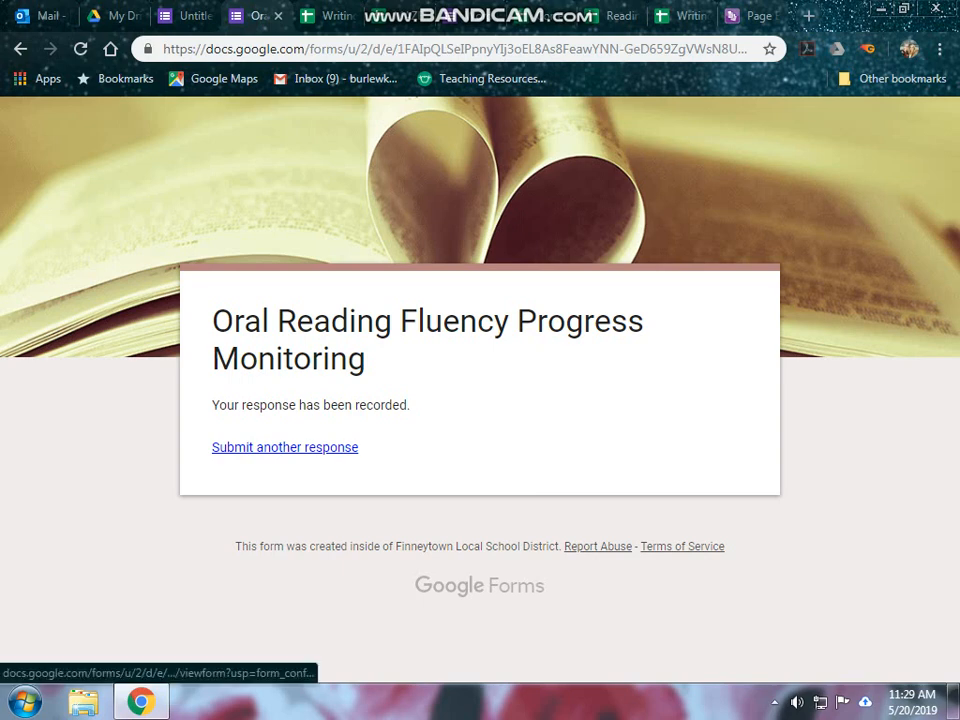
Open another blank response to look over its questions and return to editing the form
{"action": "left_click", "coordinate": [285, 447]}
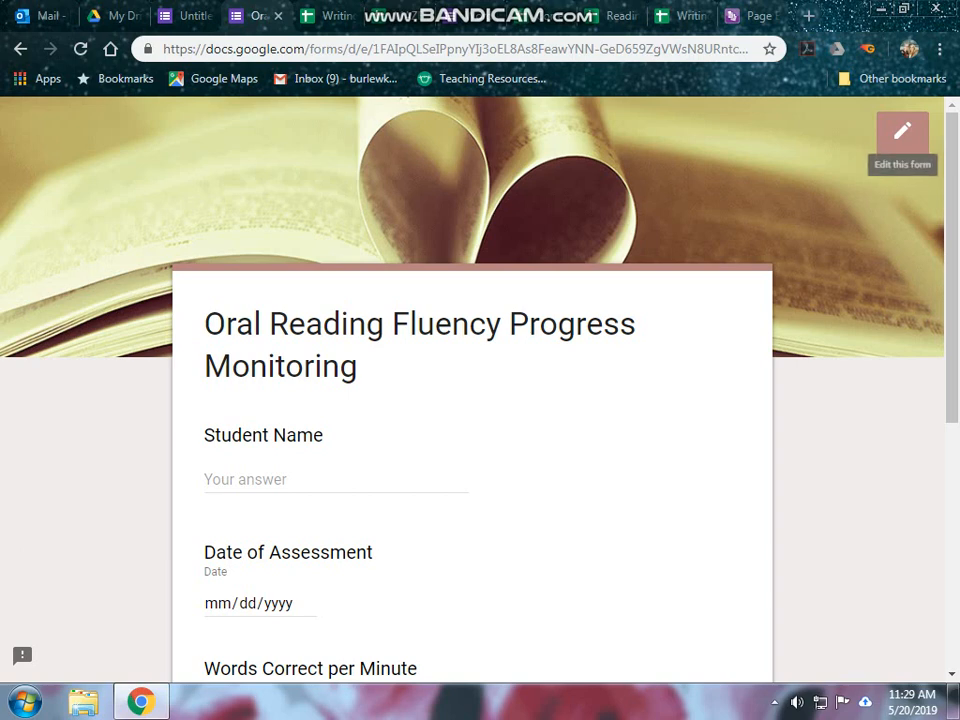
{"action": "scroll", "coordinate": [900, 140], "scroll_direction": "down", "scroll_amount": 5}
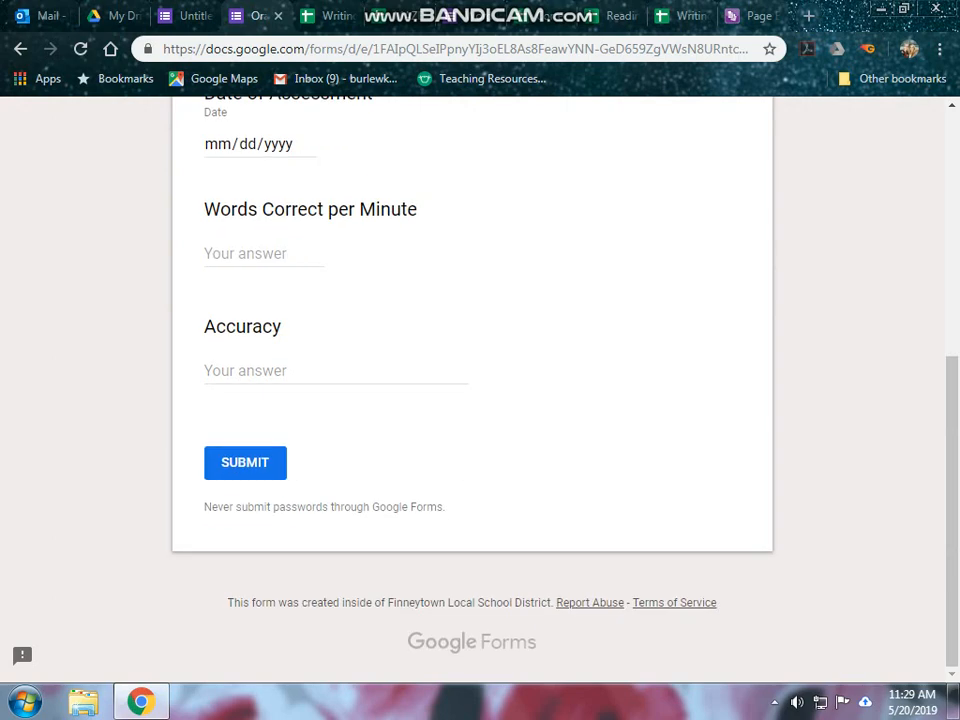
{"action": "scroll", "coordinate": [480, 390], "scroll_direction": "up", "scroll_amount": 5}
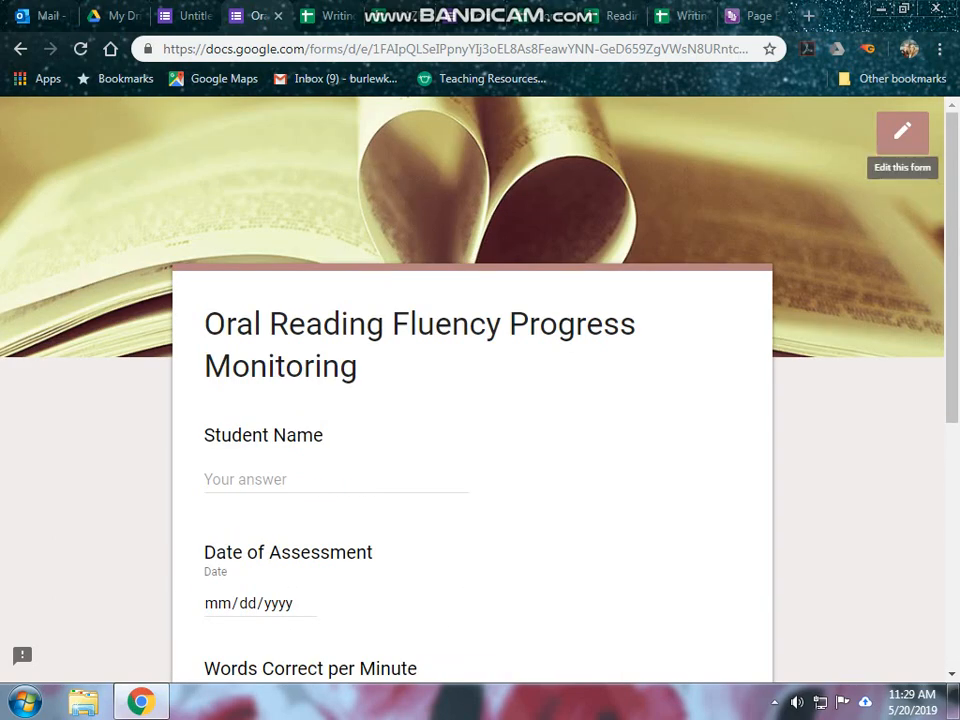
{"action": "left_click", "coordinate": [902, 131]}
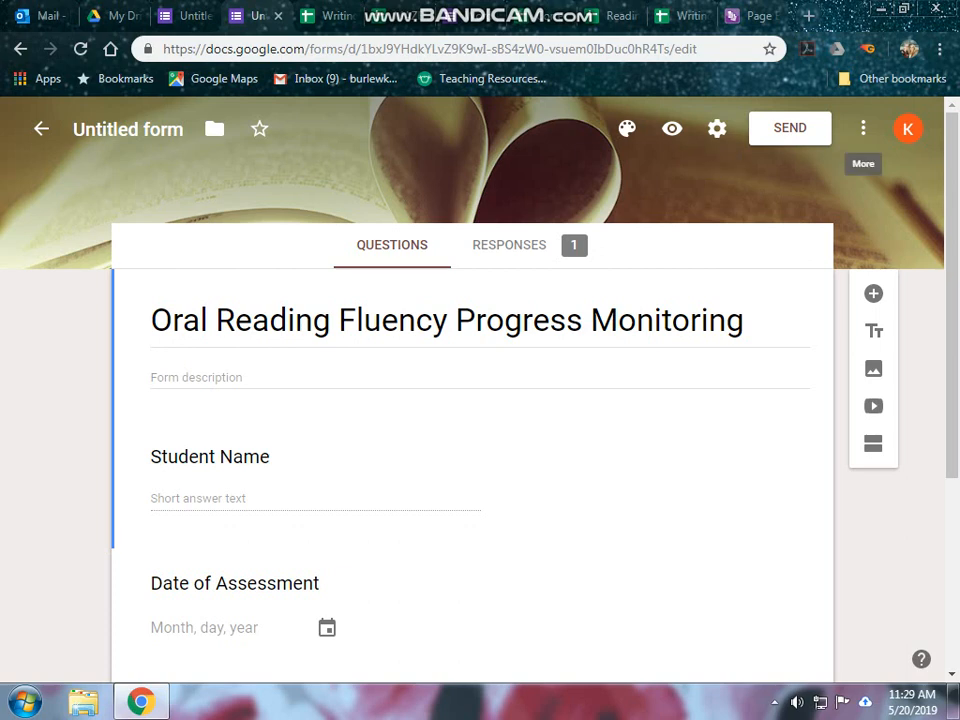
{"action": "left_click", "coordinate": [863, 128]}
{"action": "left_click", "coordinate": [863, 128]}
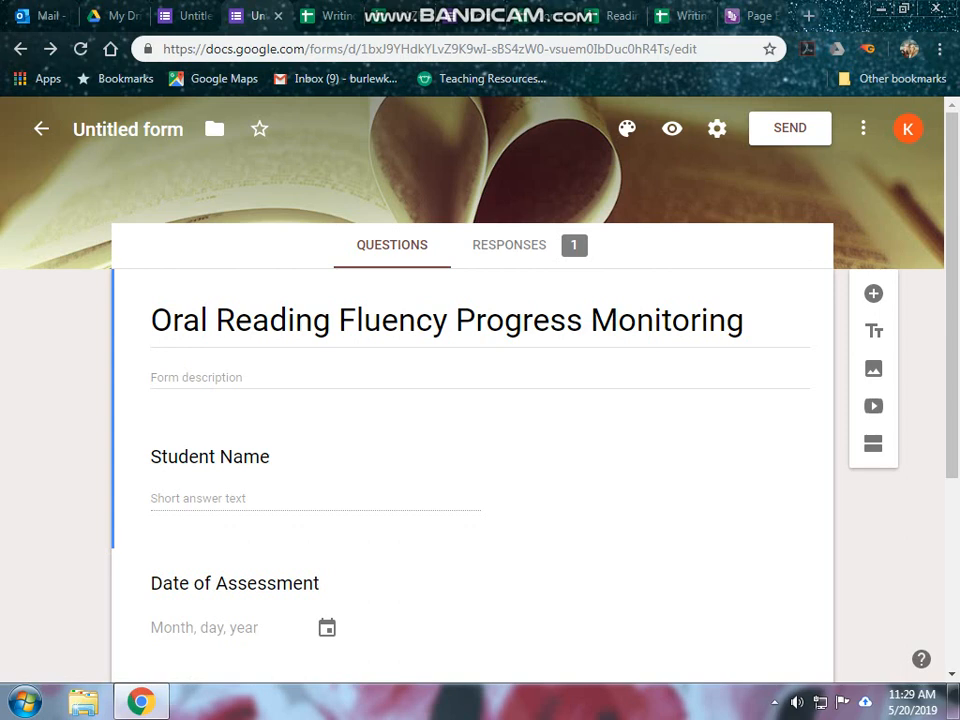
View the form's email and link sending options and close them without sending
{"action": "left_click", "coordinate": [790, 128]}
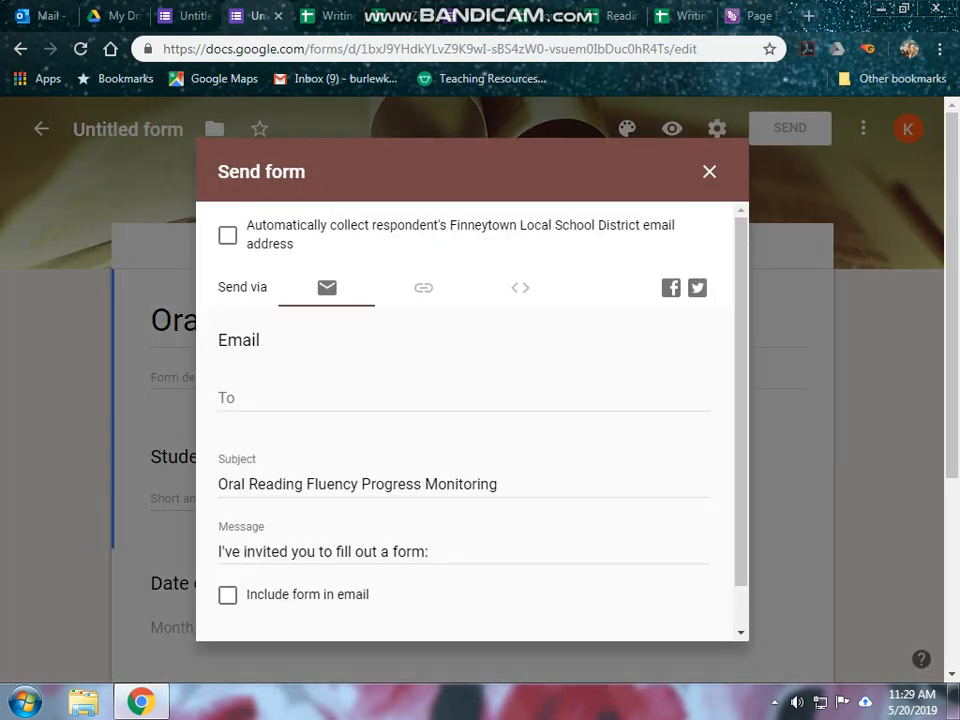
{"action": "scroll", "coordinate": [470, 420], "scroll_direction": "down", "scroll_amount": 1}
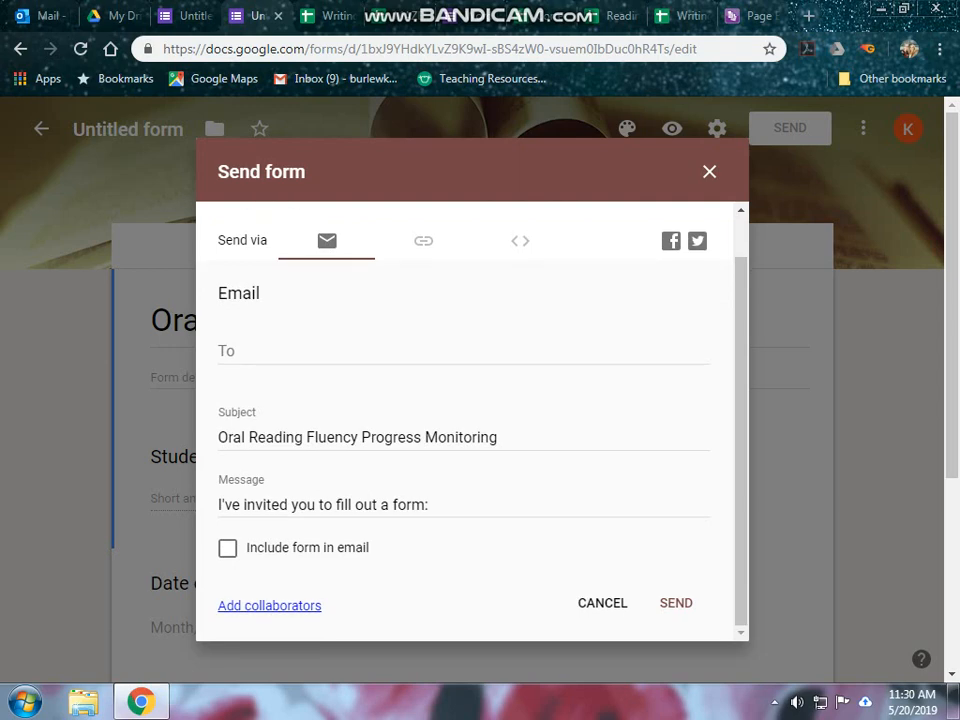
{"action": "left_click", "coordinate": [423, 240]}
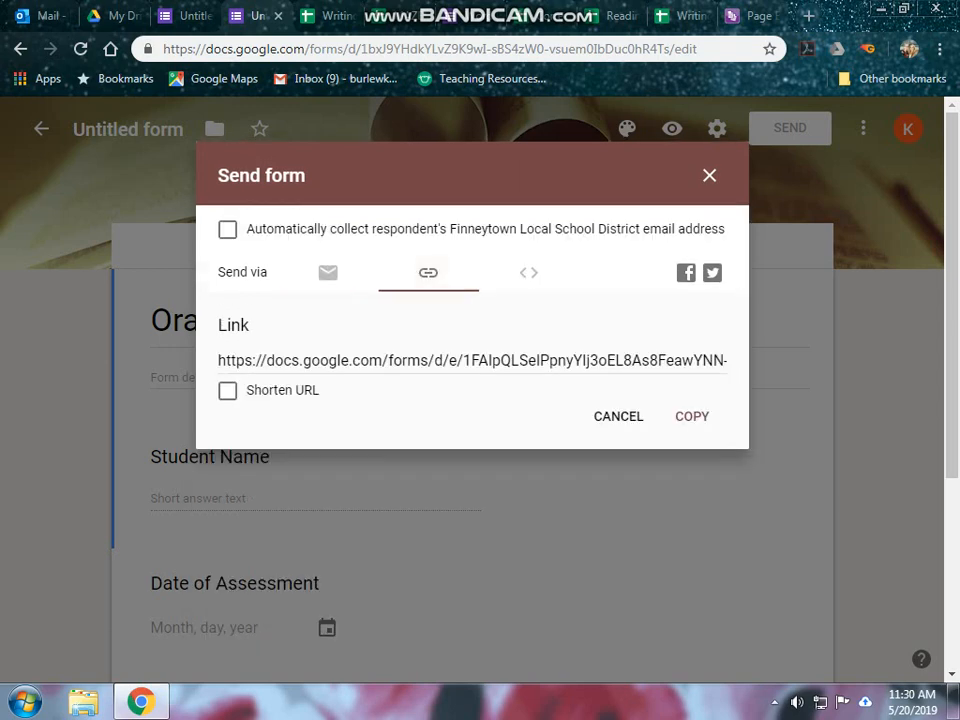
{"action": "scroll", "coordinate": [470, 420], "scroll_direction": "down", "scroll_amount": 1}
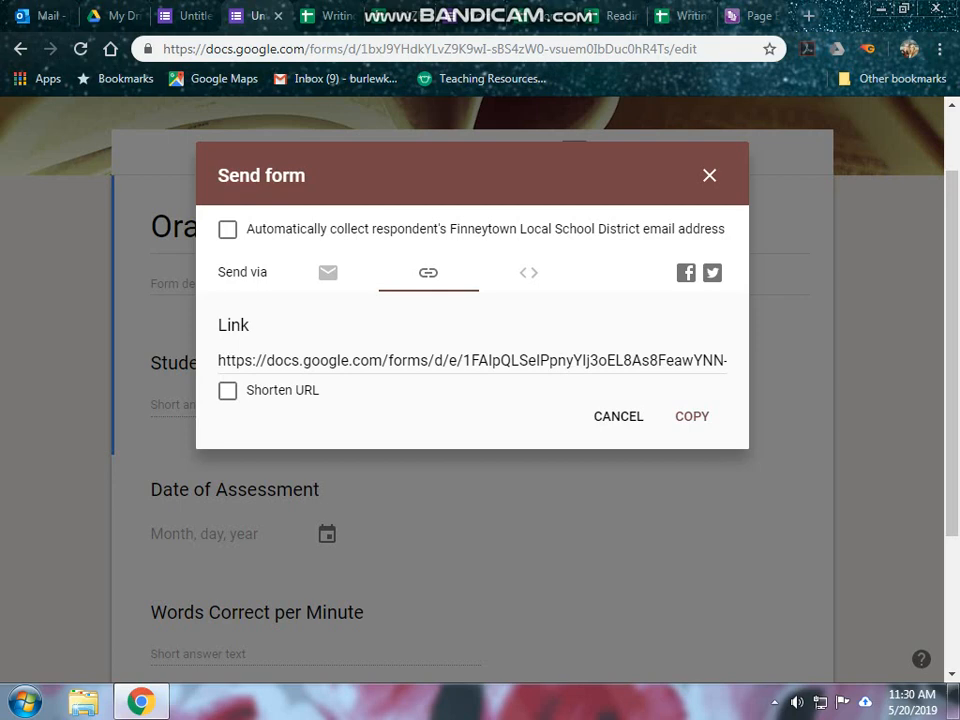
{"action": "left_click", "coordinate": [618, 416]}
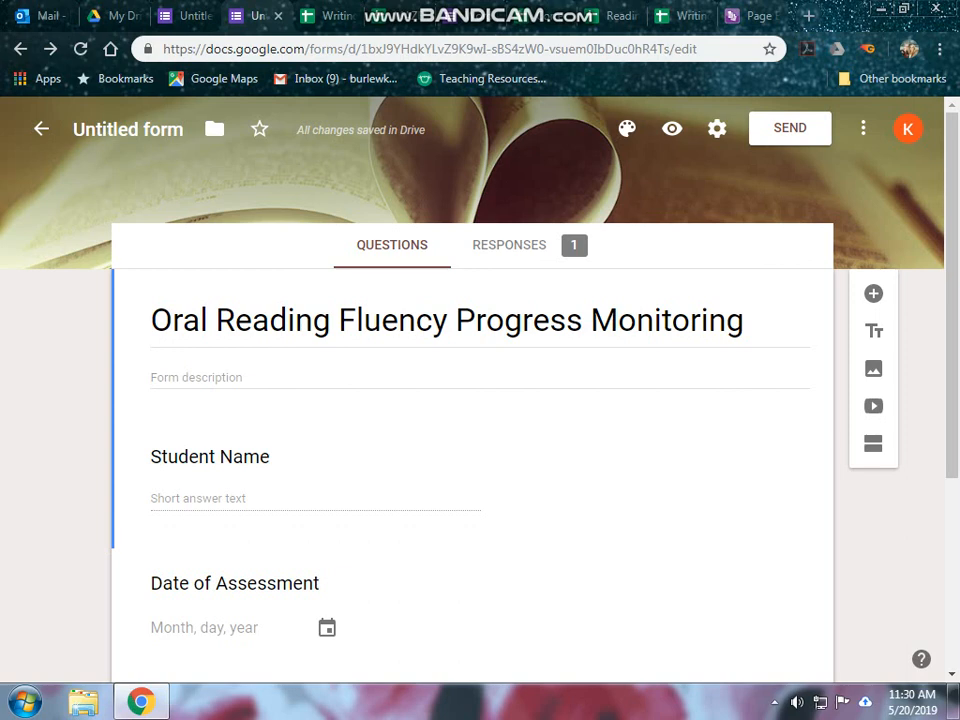
Review the summary of submitted responses for every question in the form
{"action": "left_click", "coordinate": [510, 245]}
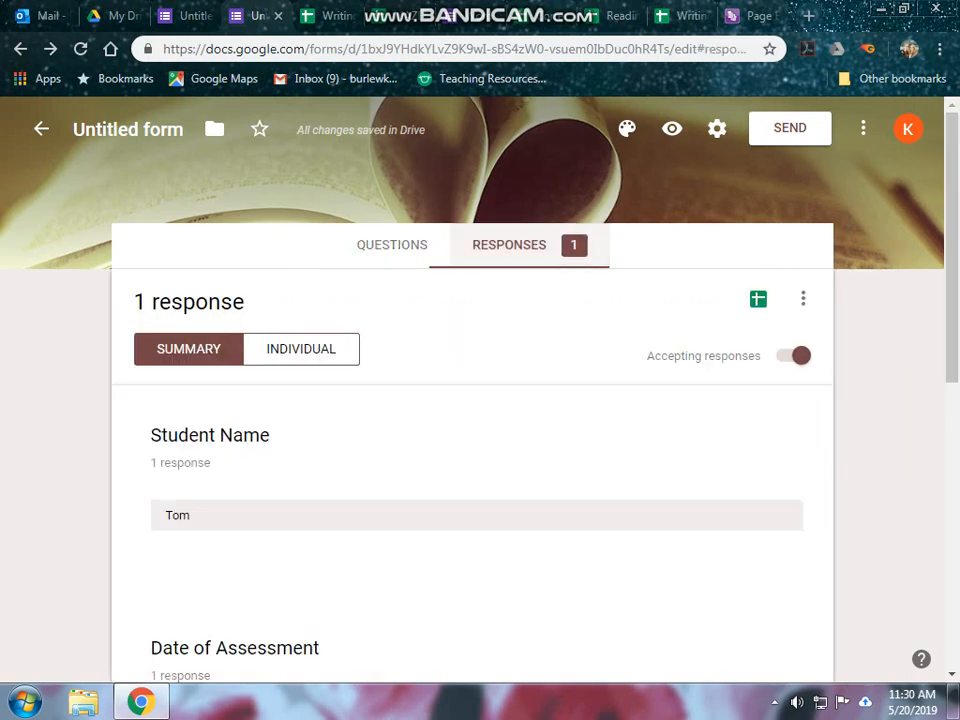
{"action": "scroll", "coordinate": [480, 380], "scroll_direction": "down", "scroll_amount": 4}
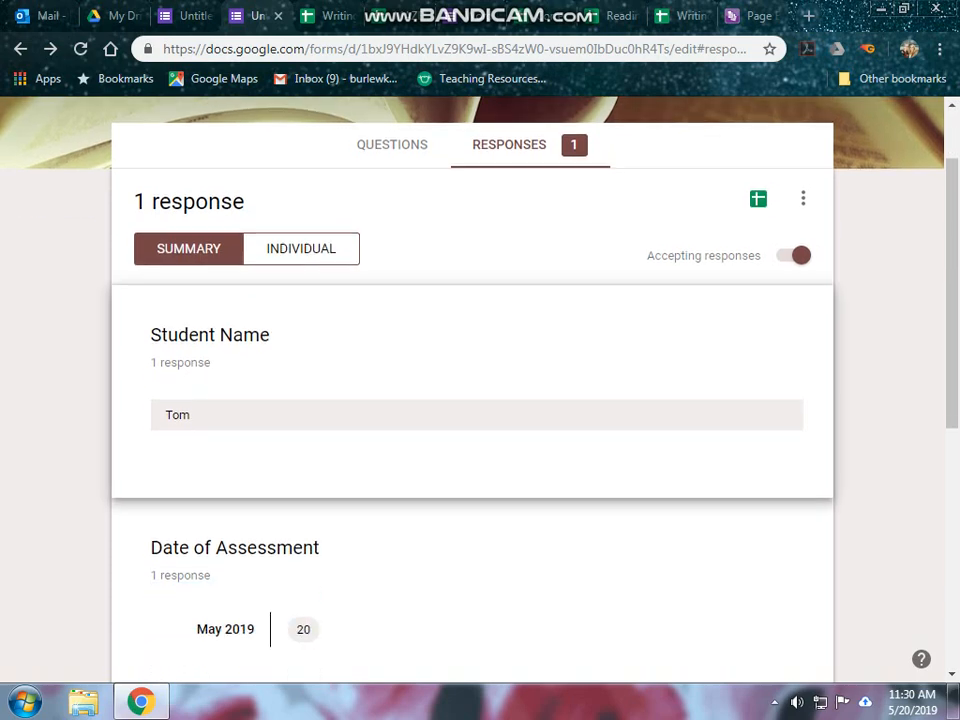
{"action": "scroll", "coordinate": [480, 380], "scroll_direction": "down", "scroll_amount": 4}
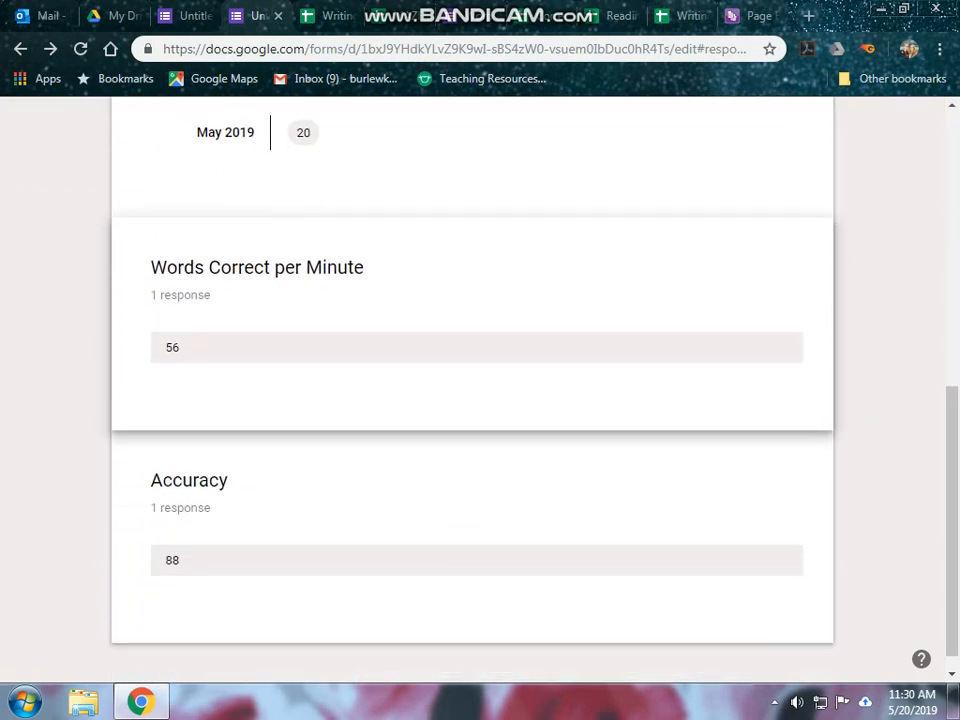
{"action": "scroll", "coordinate": [480, 380], "scroll_direction": "up", "scroll_amount": 7}
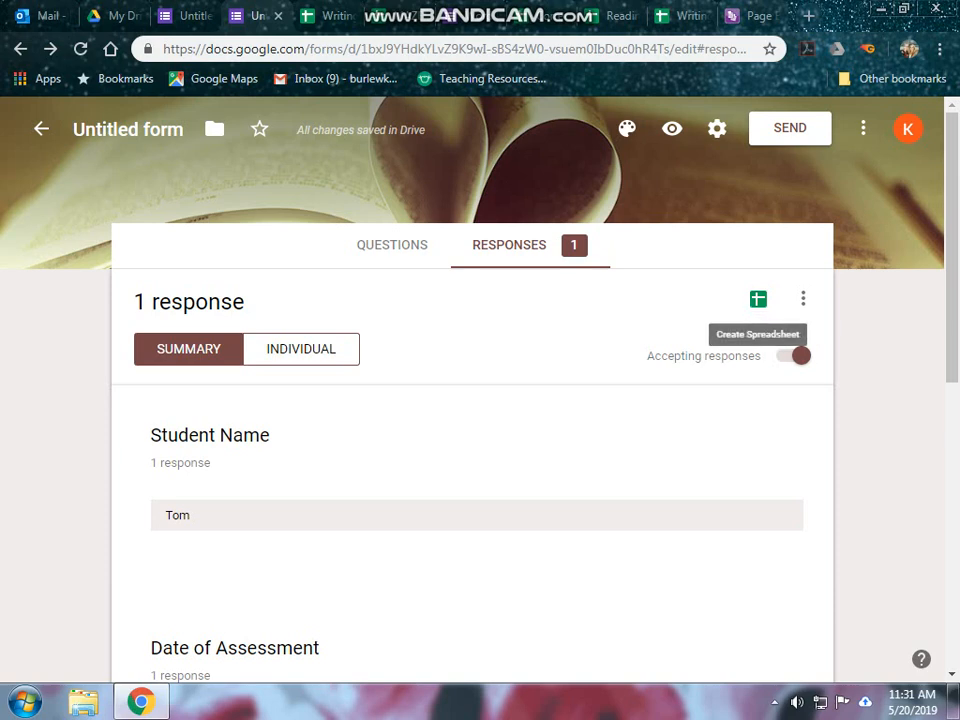
Create a new response spreadsheet named "ORF PM" for the form
{"action": "left_click", "coordinate": [758, 299]}
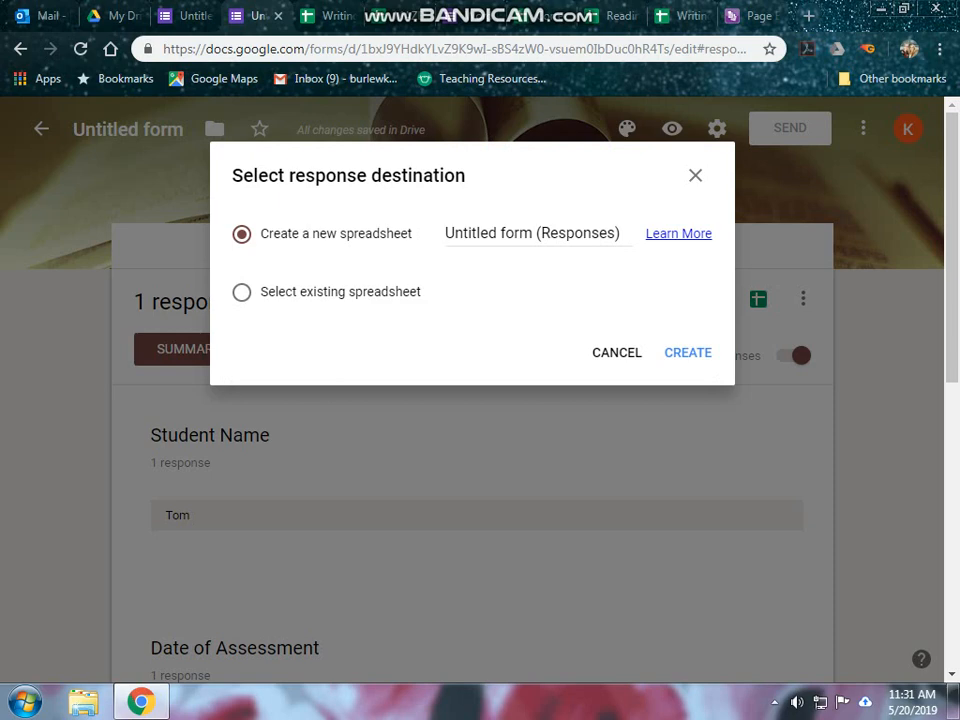
{"action": "left_click", "coordinate": [533, 233]}
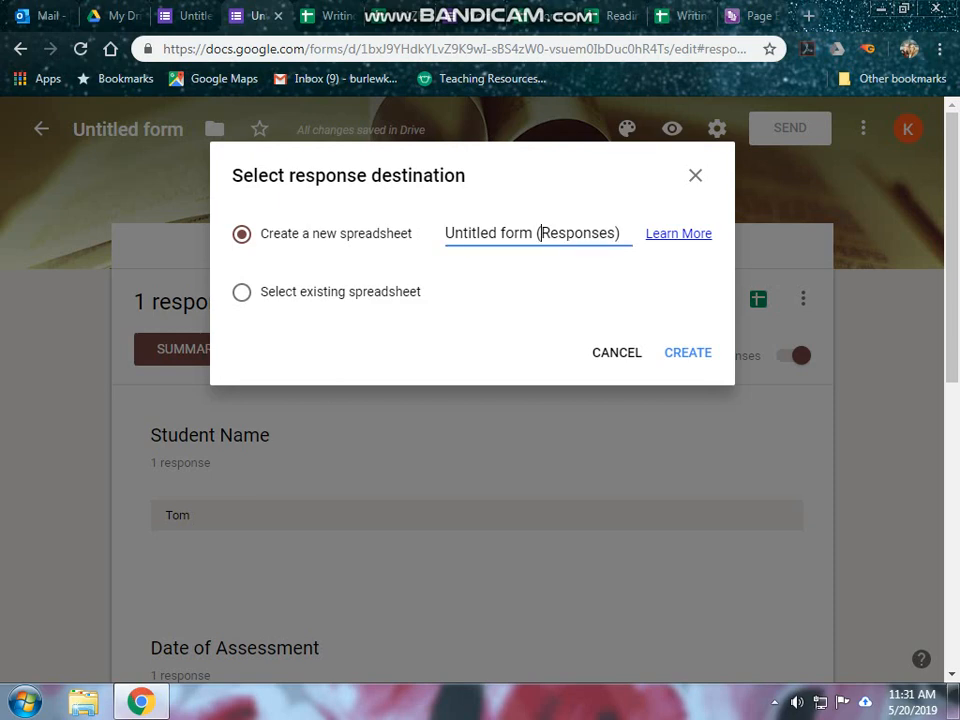
{"action": "key", "text": "ctrl+a"}
{"action": "type", "text": "ORF "}
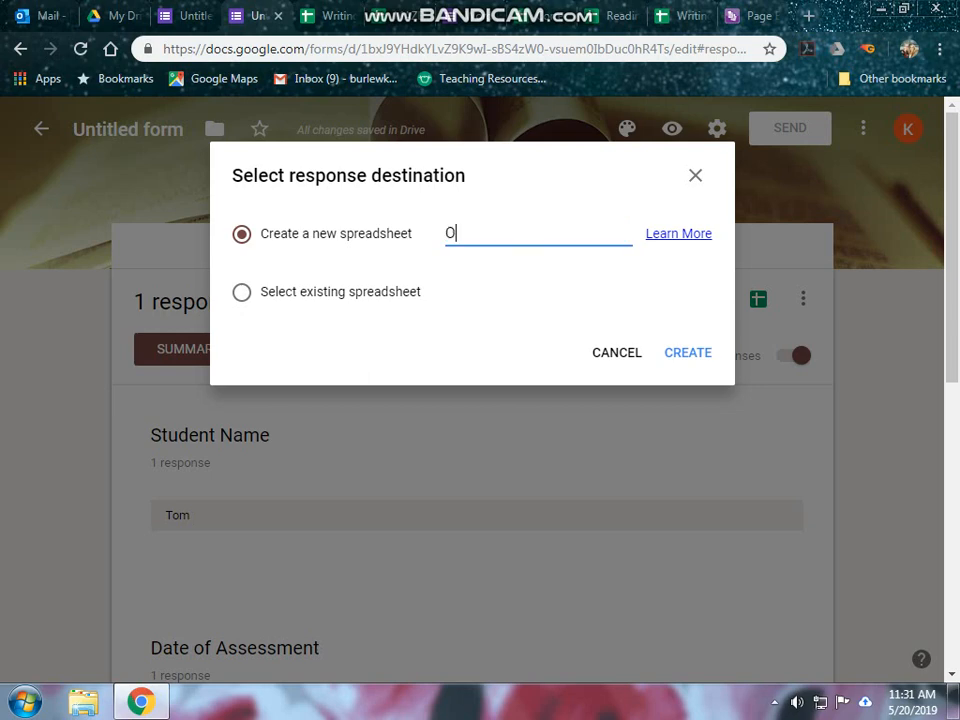
{"action": "type", "text": "PM"}
{"action": "key", "text": "Return"}
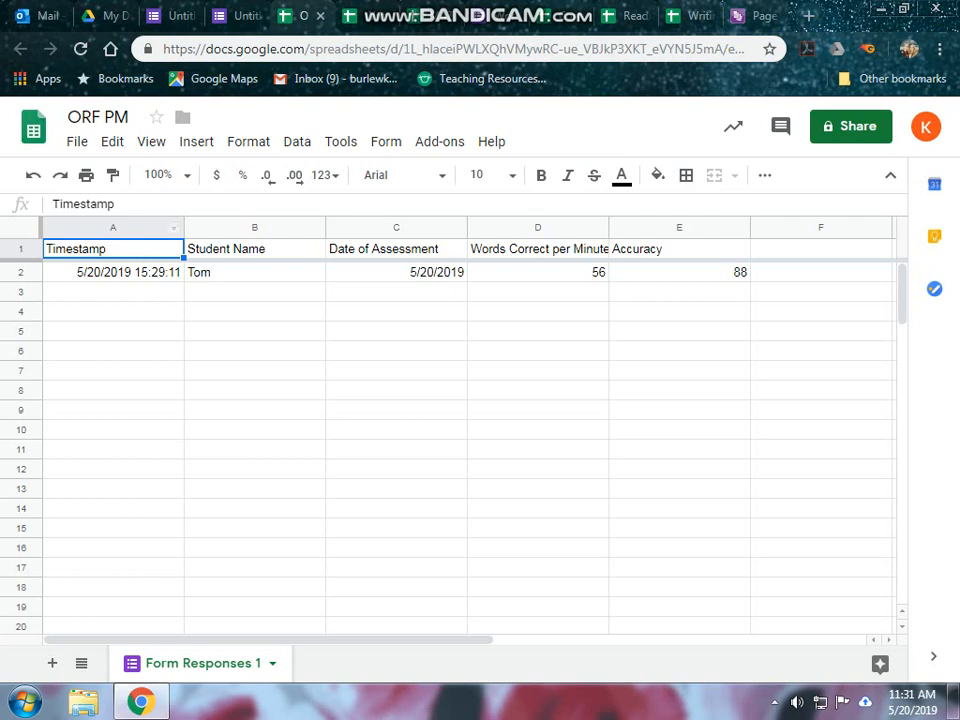
Hide the Timestamp column in the ORF PM response sheet
{"action": "right_click", "coordinate": [142, 227]}
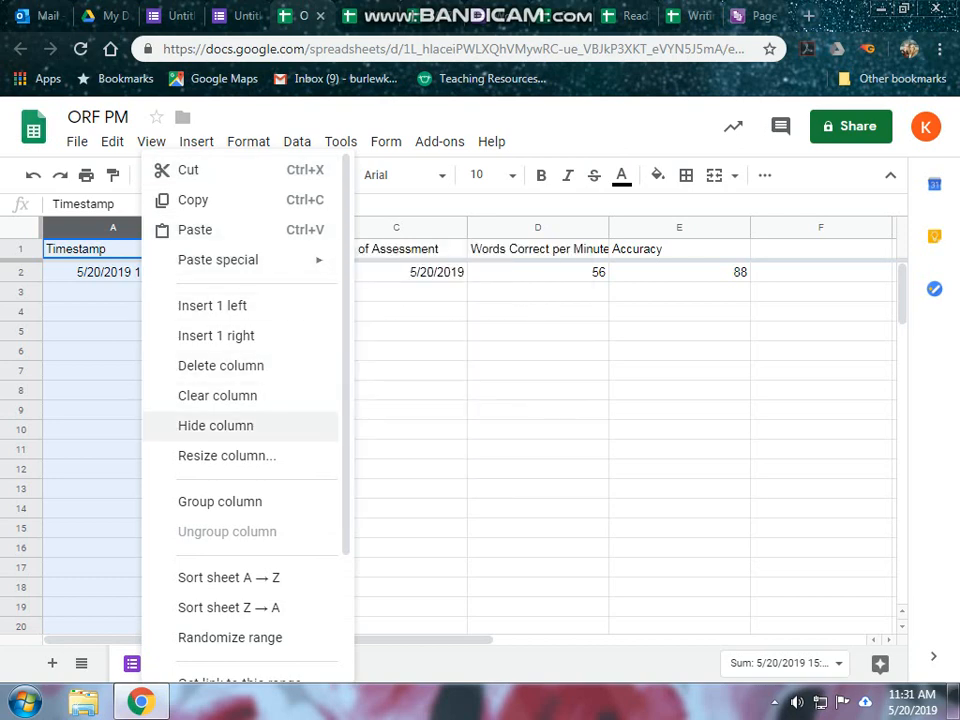
{"action": "left_click", "coordinate": [215, 425]}
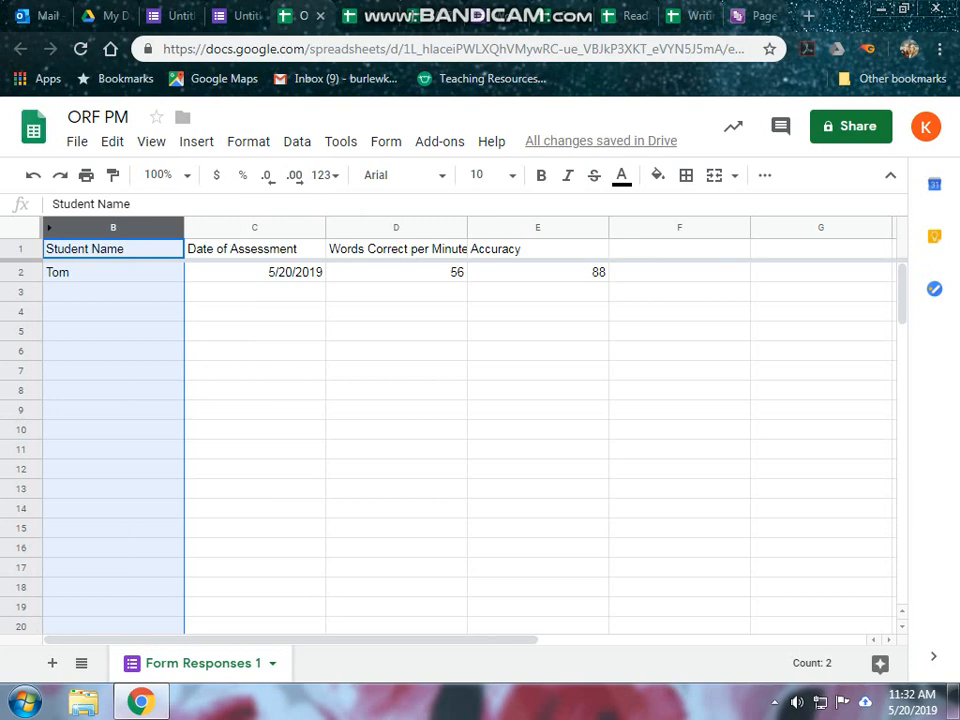
{"action": "left_click", "coordinate": [113, 291]}
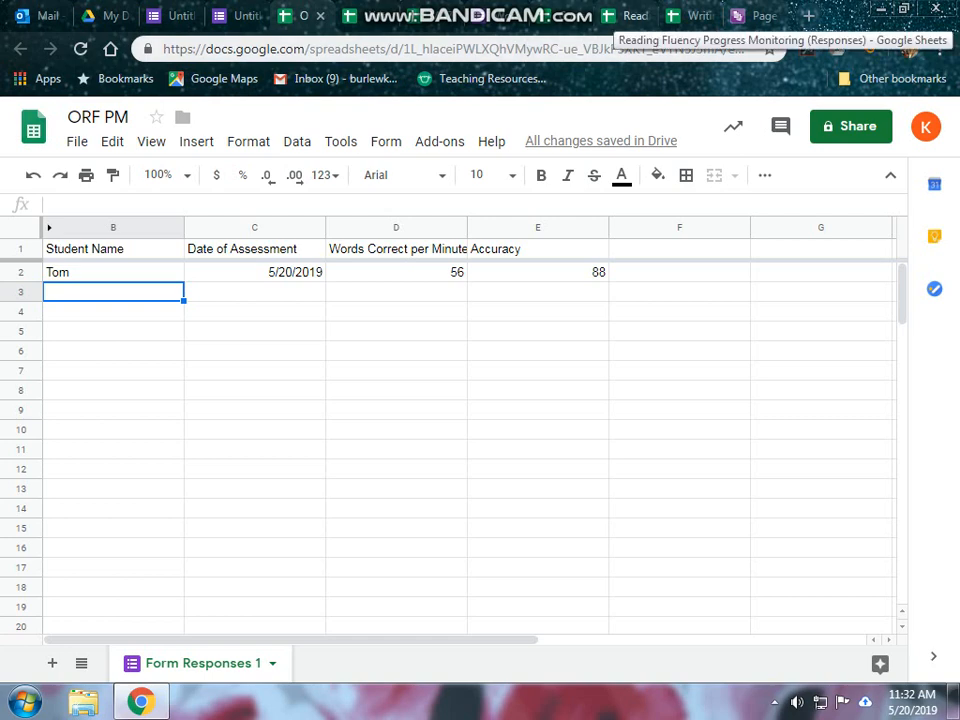
Open the Reading Fluency Progress Monitoring (Responses) spreadsheet and view its records from the first row
{"action": "left_click", "coordinate": [625, 15]}
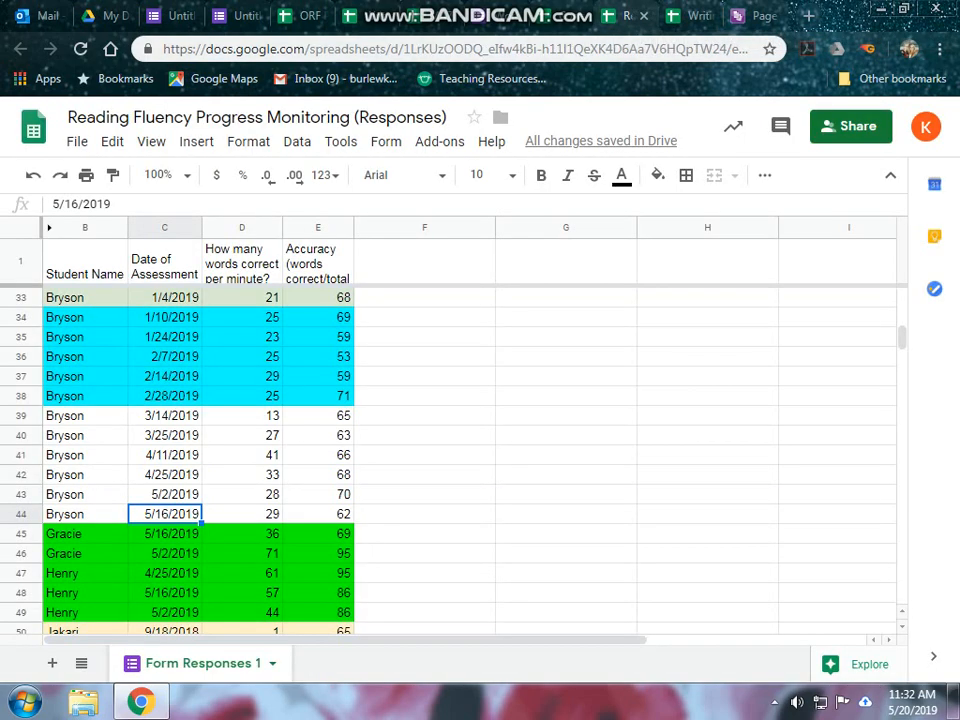
{"action": "scroll", "coordinate": [200, 460], "scroll_direction": "up", "scroll_amount": 10}
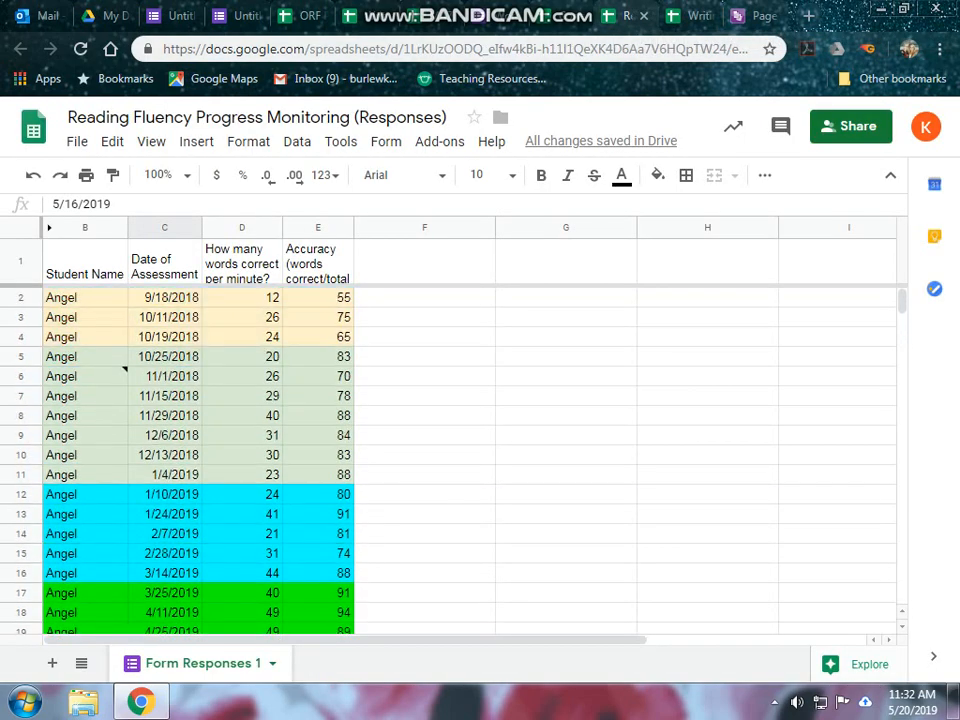
Sort the response sheet A → Z by the Student Name column
{"action": "scroll", "coordinate": [200, 460], "scroll_direction": "down", "scroll_amount": 10}
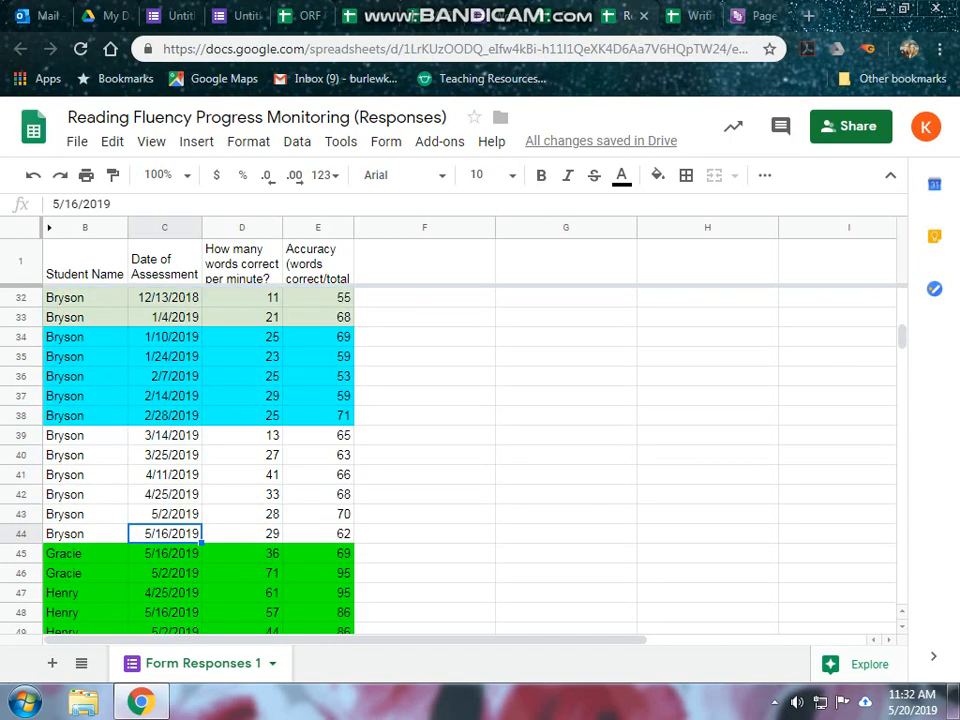
{"action": "scroll", "coordinate": [200, 460], "scroll_direction": "down", "scroll_amount": 3}
{"action": "scroll", "coordinate": [200, 460], "scroll_direction": "up", "scroll_amount": 3}
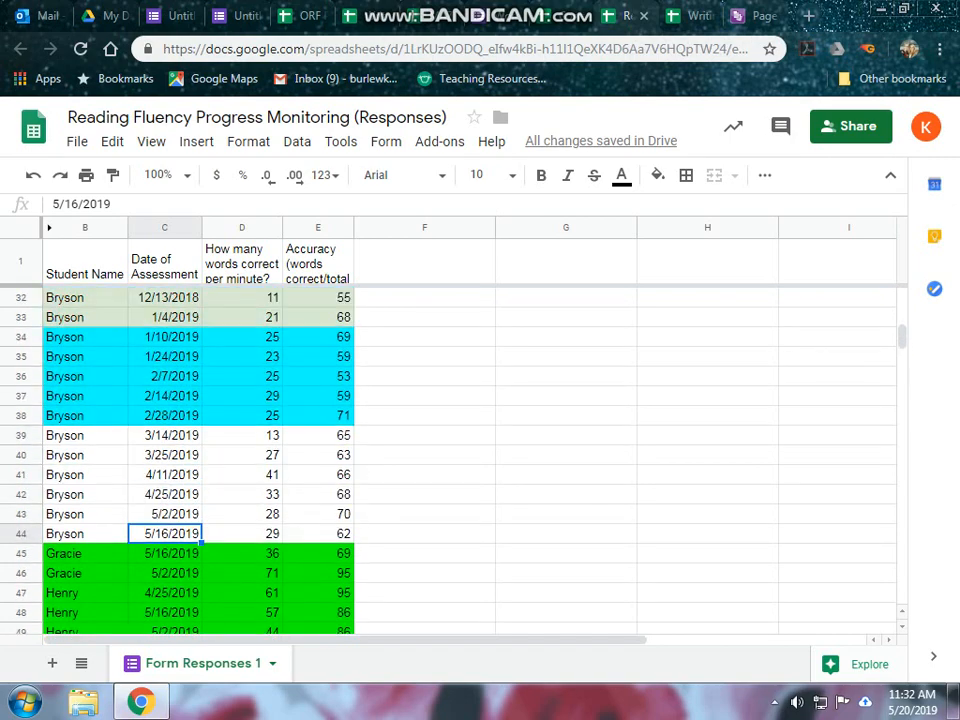
{"action": "scroll", "coordinate": [200, 460], "scroll_direction": "up", "scroll_amount": 5}
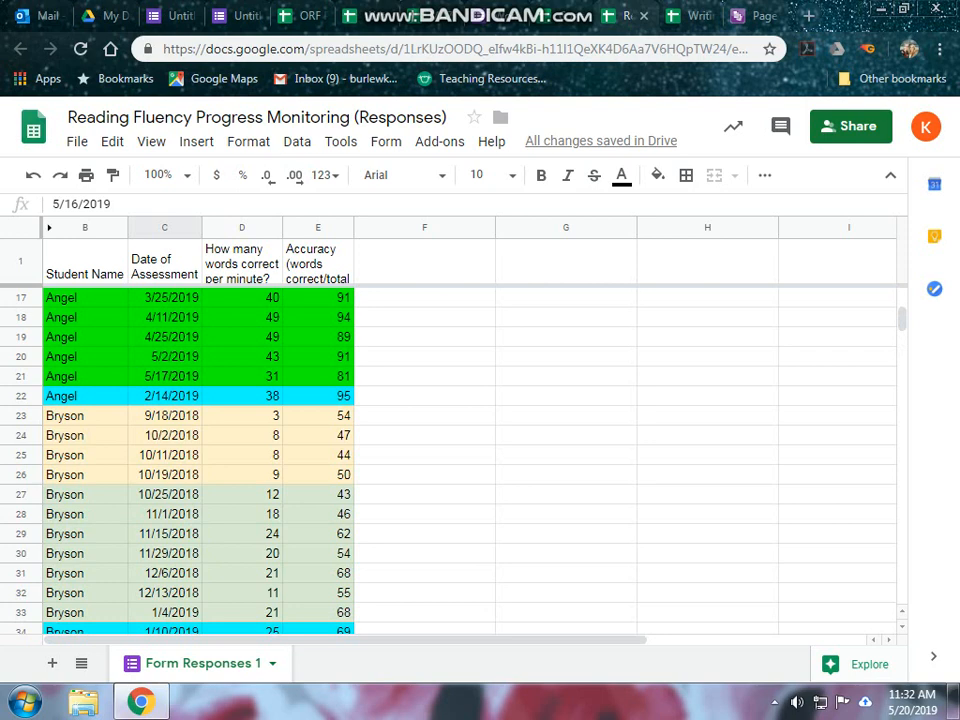
{"action": "scroll", "coordinate": [200, 460], "scroll_direction": "down", "scroll_amount": 2}
{"action": "scroll", "coordinate": [200, 460], "scroll_direction": "down", "scroll_amount": 3}
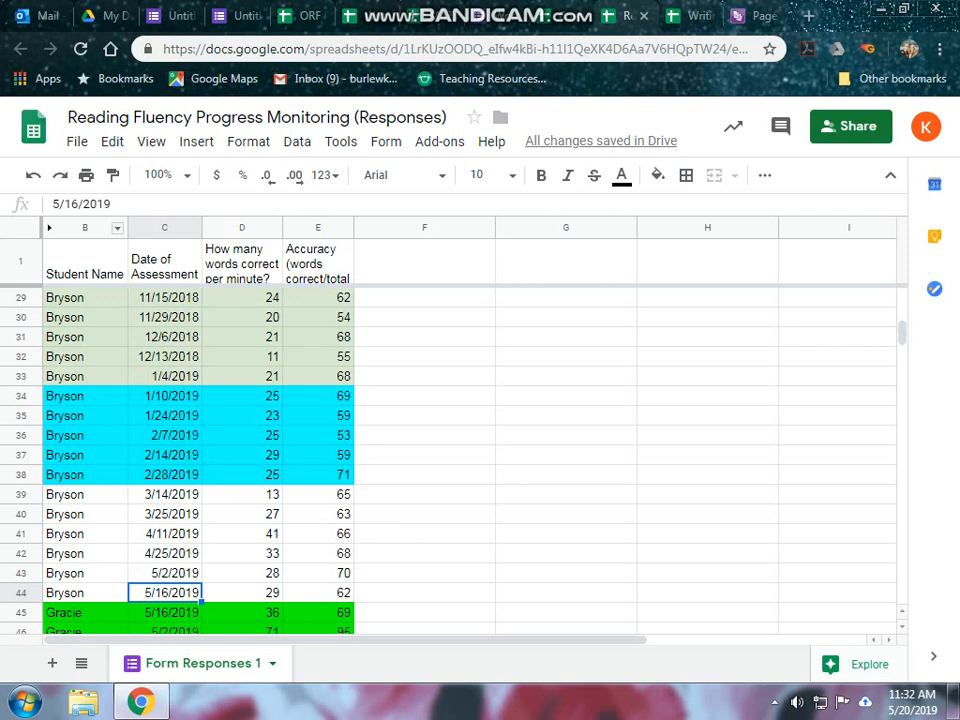
{"action": "left_click", "coordinate": [118, 228]}
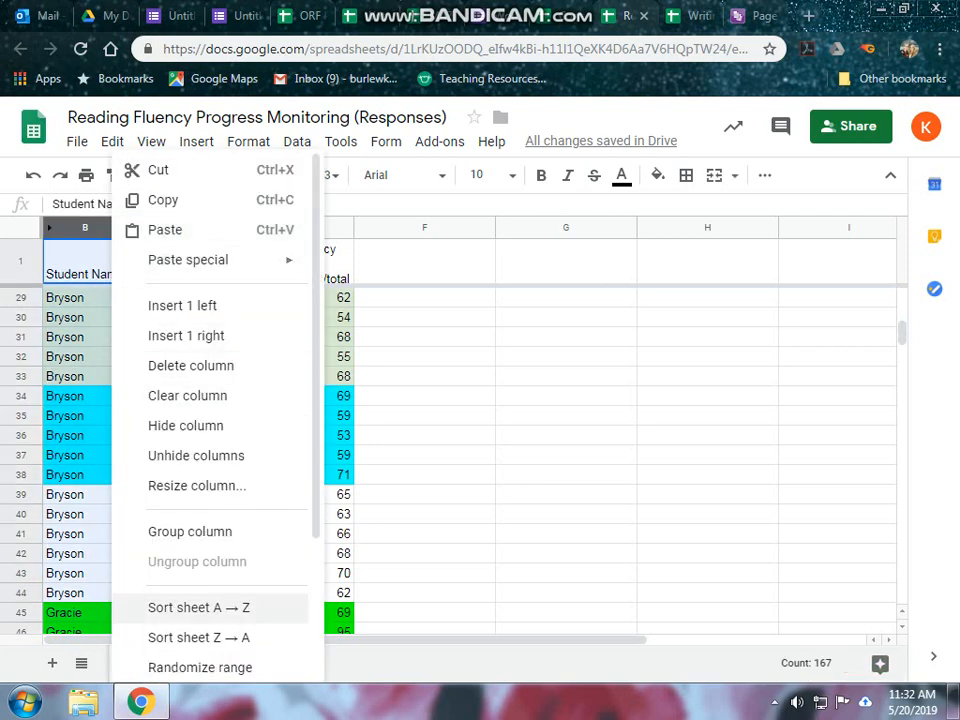
{"action": "left_click", "coordinate": [199, 607]}
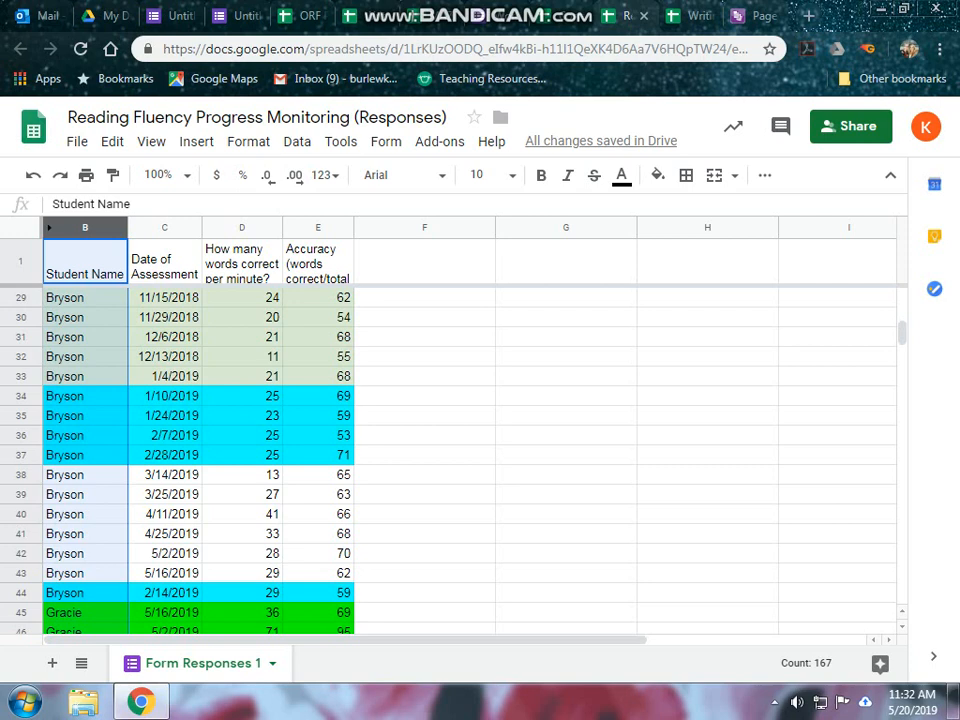
Insert a chart from the assessment dates, words correct per minute and accuracy values in C38:E43
{"action": "scroll", "coordinate": [200, 450], "scroll_direction": "up", "scroll_amount": 5}
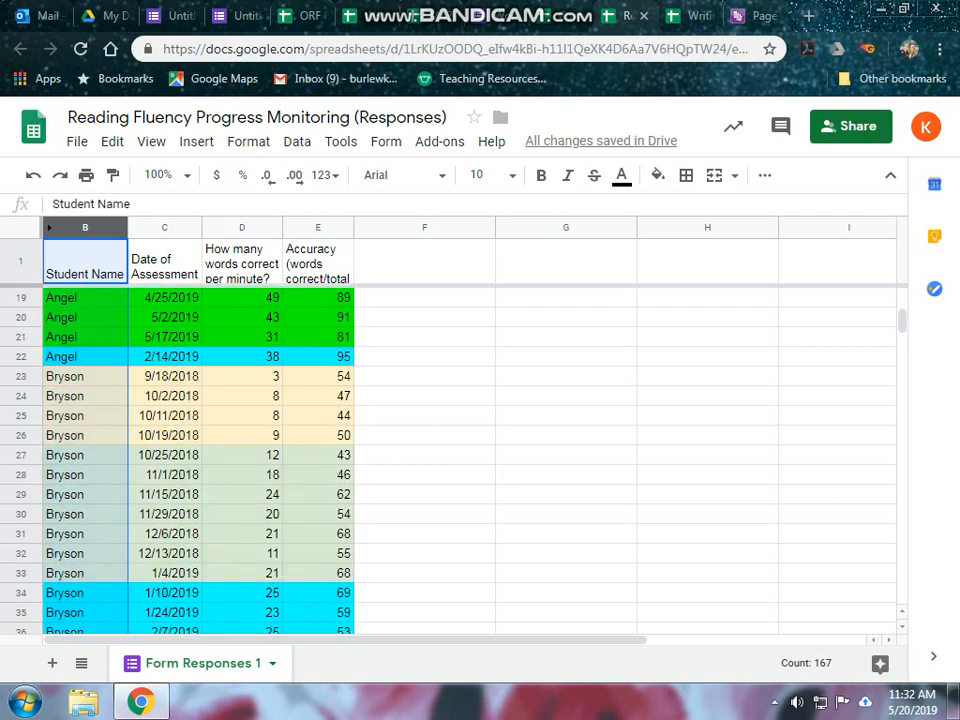
{"action": "scroll", "coordinate": [200, 450], "scroll_direction": "down", "scroll_amount": 1}
{"action": "scroll", "coordinate": [200, 460], "scroll_direction": "down", "scroll_amount": 1}
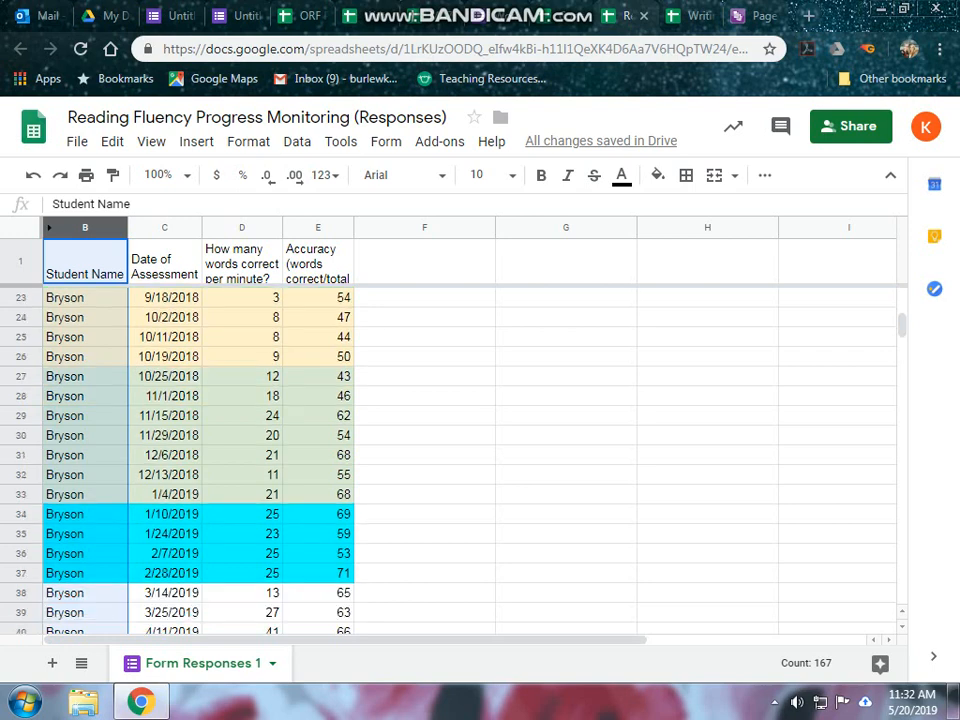
{"action": "scroll", "coordinate": [200, 460], "scroll_direction": "down", "scroll_amount": 2}
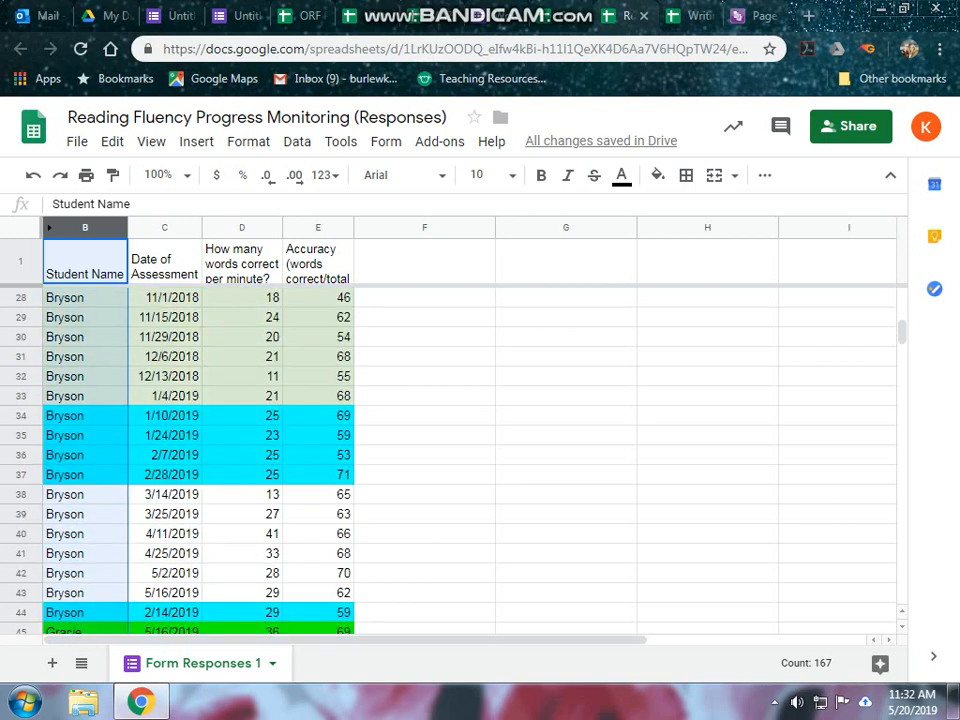
{"action": "left_click", "coordinate": [165, 494]}
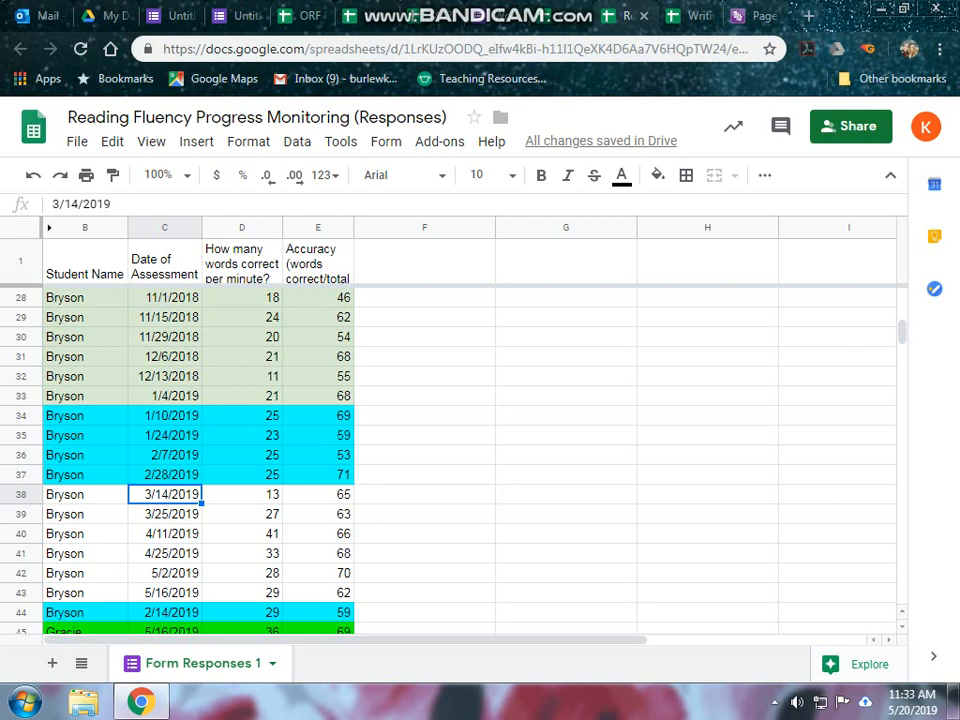
{"action": "key", "text": "shift+Down"}
{"action": "key", "text": "shift+Down"}
{"action": "key", "text": "shift+Down"}
{"action": "key", "text": "shift+Down"}
{"action": "key", "text": "shift+Down"}
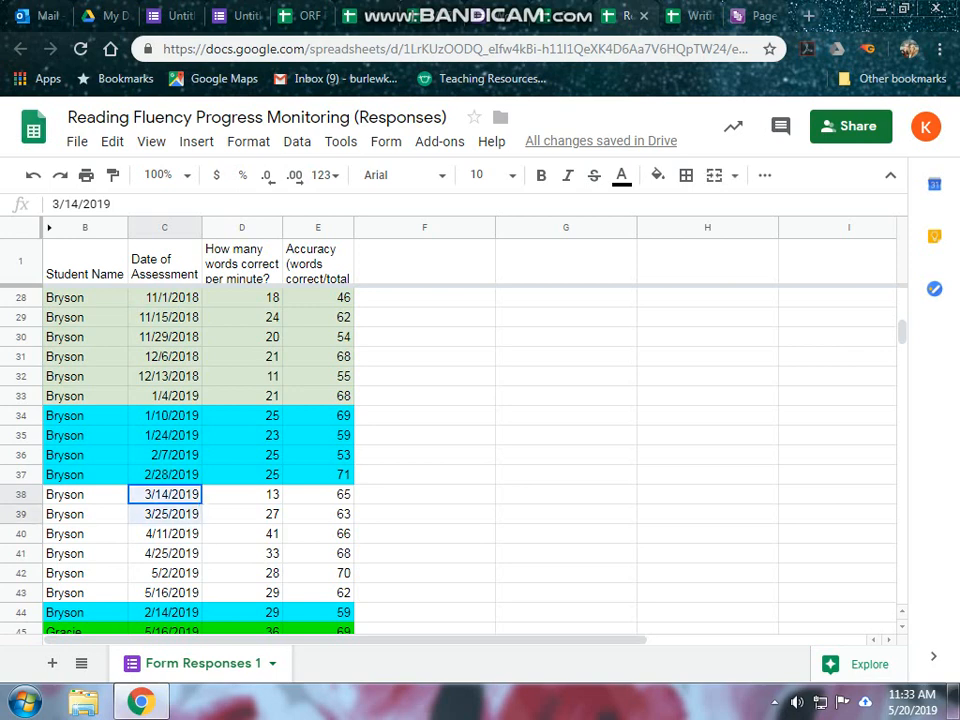
{"action": "key", "text": "shift+Down"}
{"action": "key", "text": "shift+Down"}
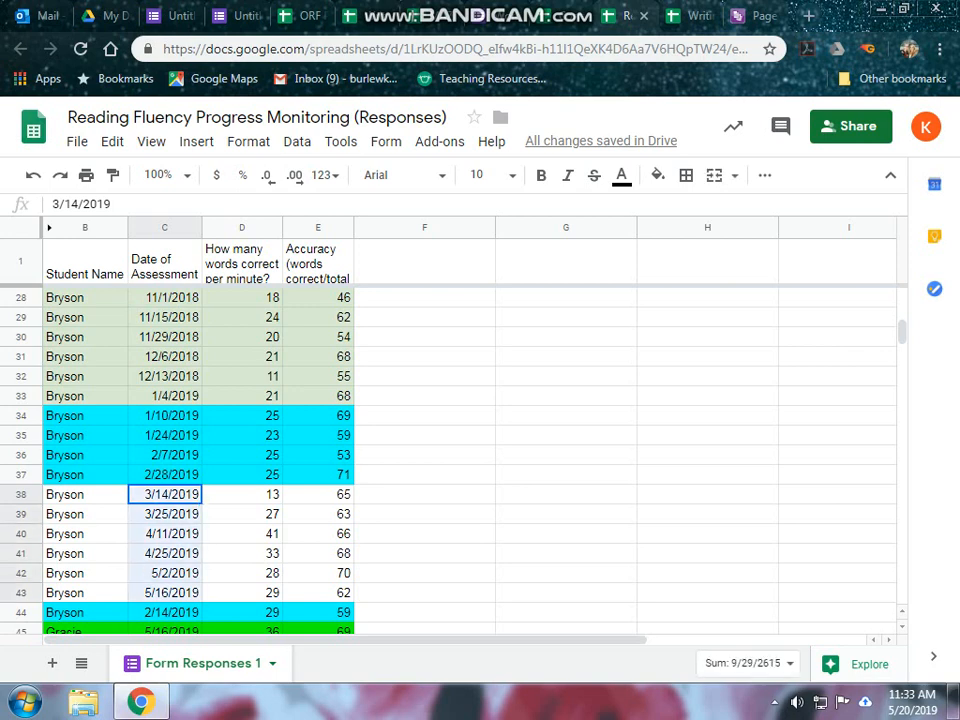
{"action": "key", "text": "shift+Right"}
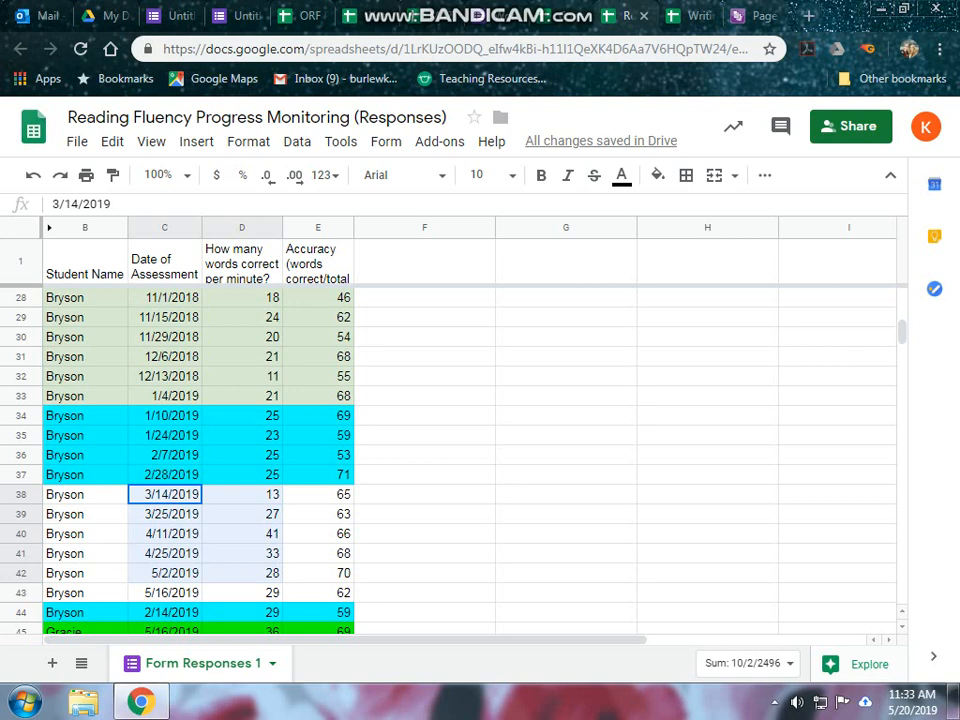
{"action": "key", "text": "shift+Right"}
{"action": "key", "text": "shift+Down"}
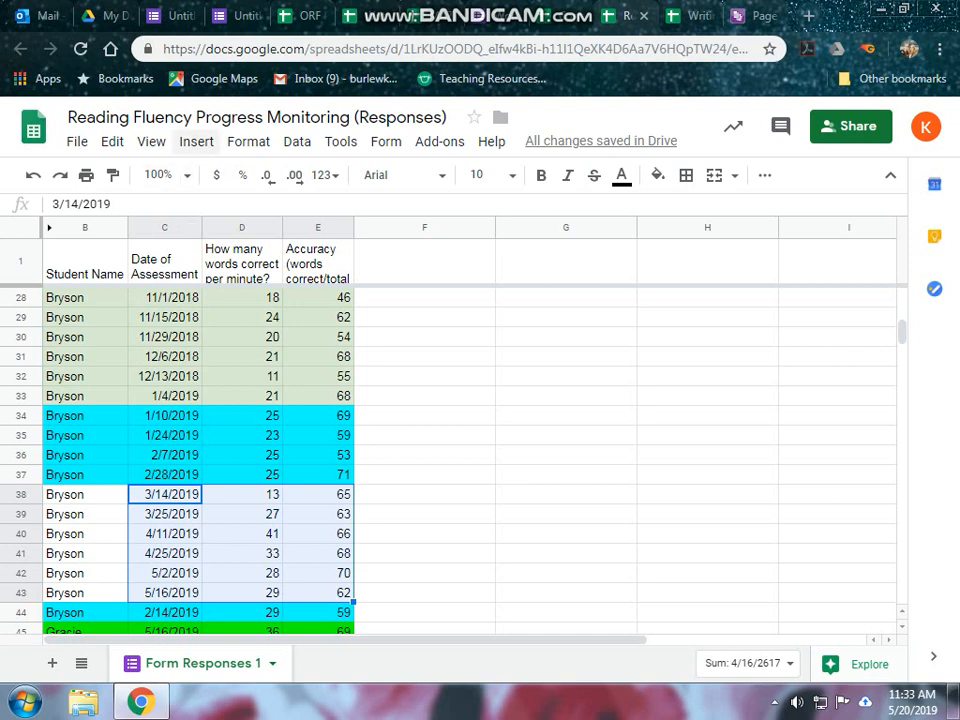
{"action": "left_click", "coordinate": [196, 141]}
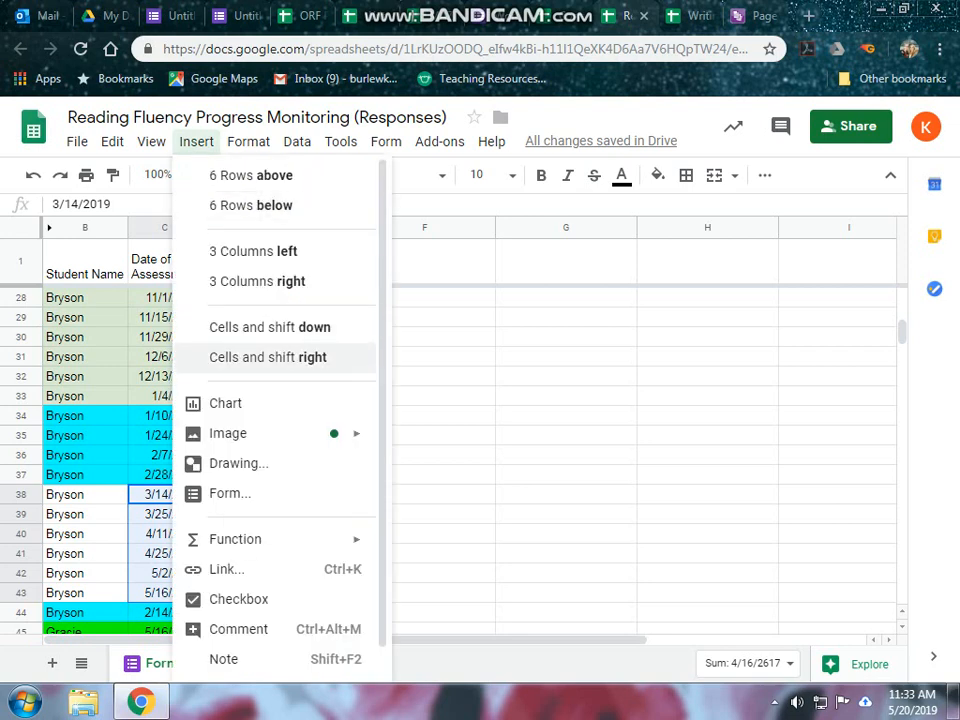
{"action": "left_click", "coordinate": [226, 403]}
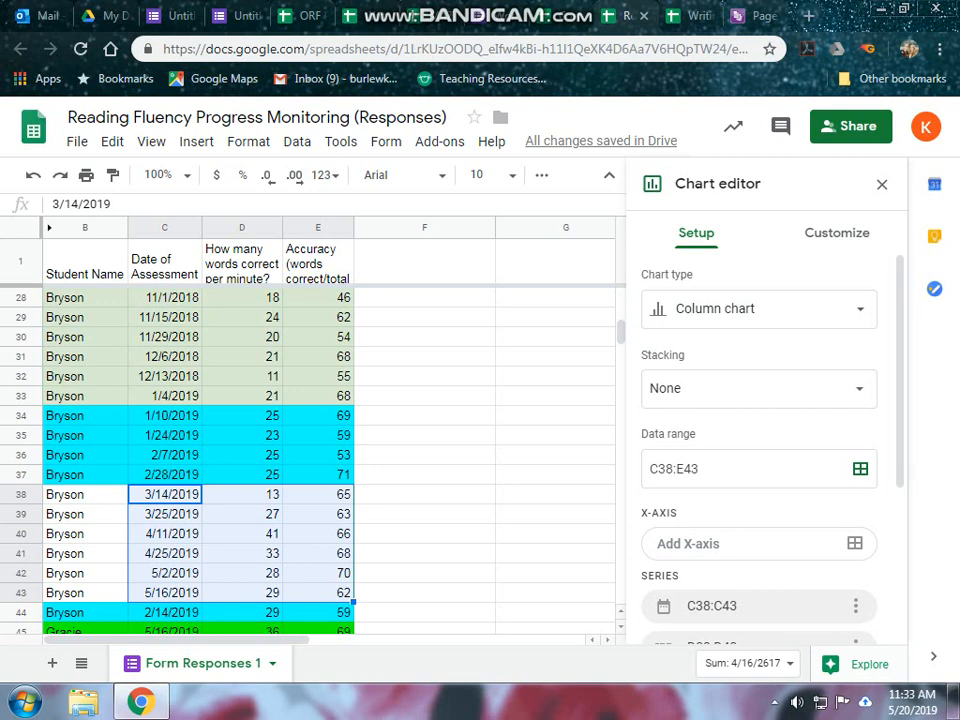
Change the chart to a line chart and aggregate column C so the assessment dates form the X-axis
{"action": "left_click", "coordinate": [758, 310]}
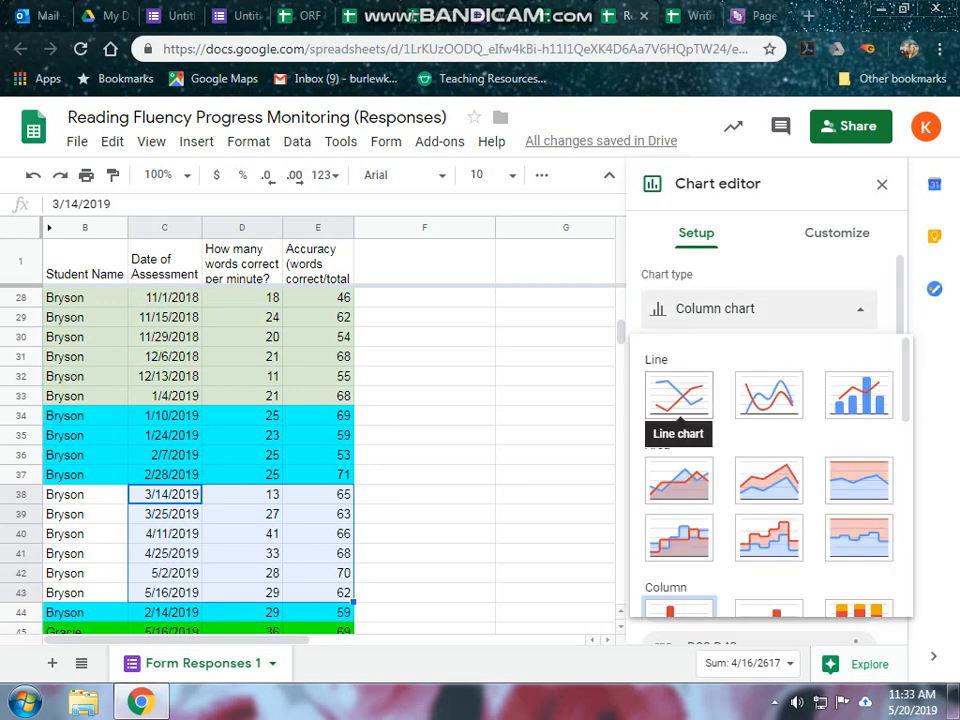
{"action": "left_click", "coordinate": [679, 395]}
{"action": "scroll", "coordinate": [758, 330], "scroll_direction": "down", "scroll_amount": 3}
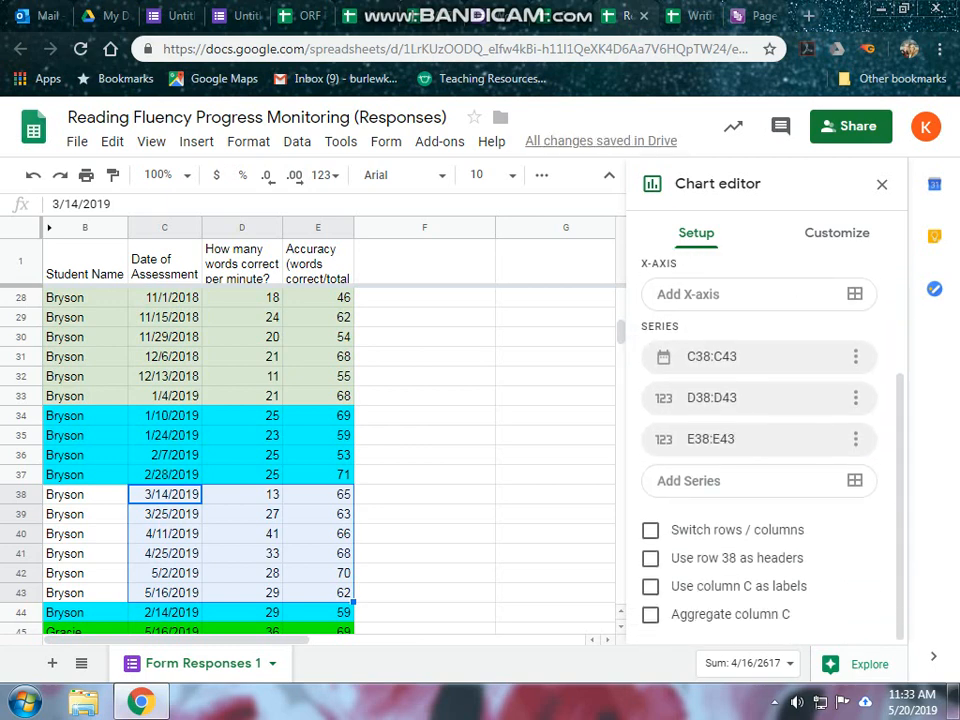
{"action": "scroll", "coordinate": [320, 460], "scroll_direction": "up", "scroll_amount": 10}
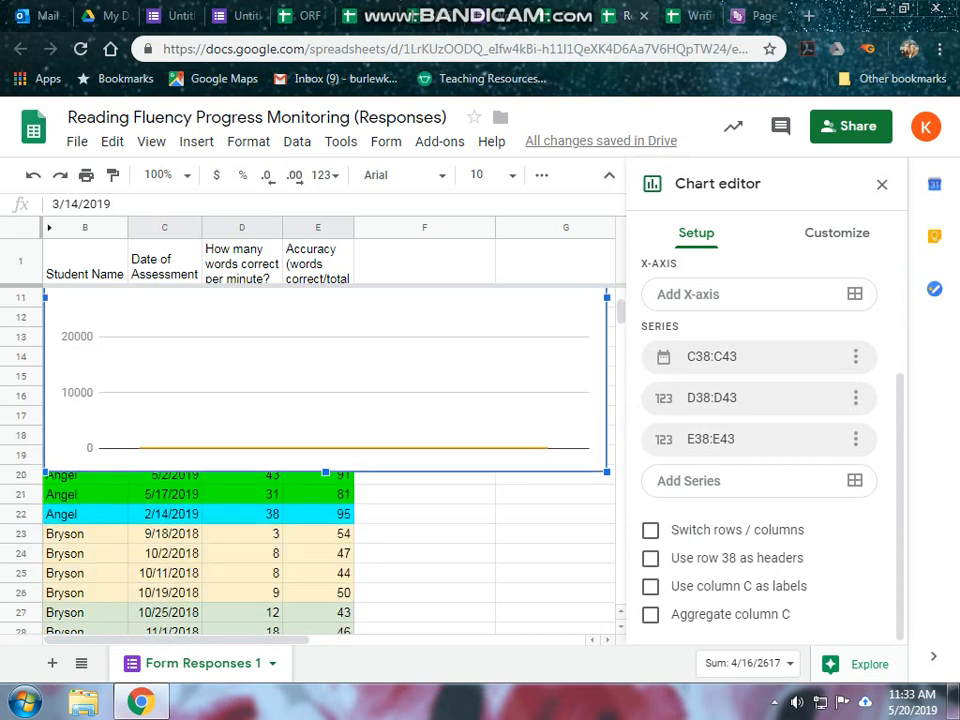
{"action": "scroll", "coordinate": [320, 460], "scroll_direction": "down", "scroll_amount": 1}
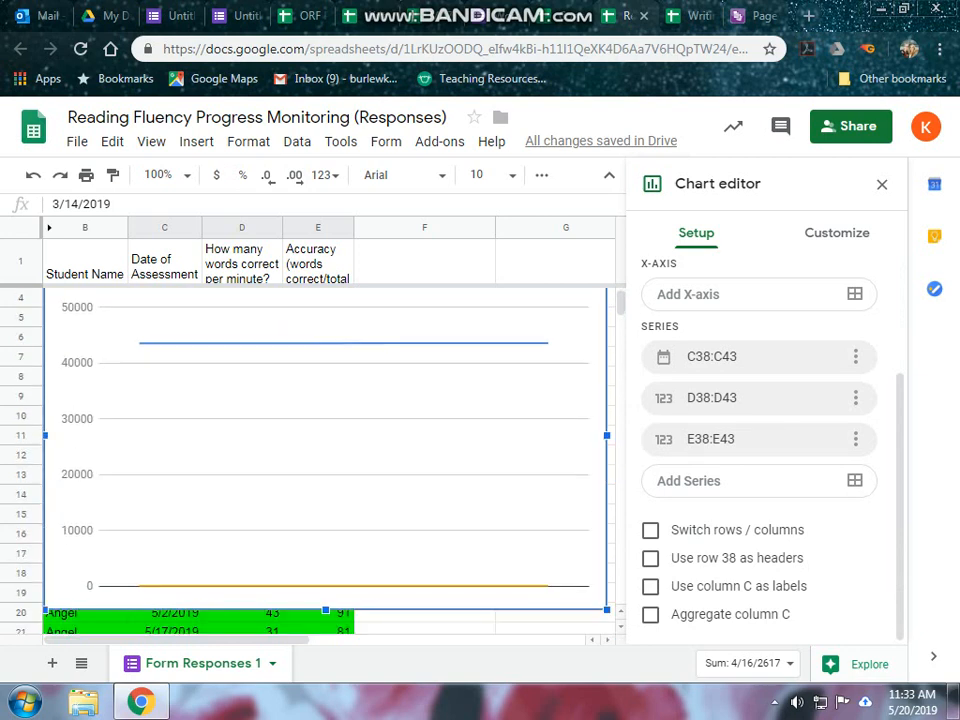
{"action": "scroll", "coordinate": [320, 460], "scroll_direction": "up", "scroll_amount": 1}
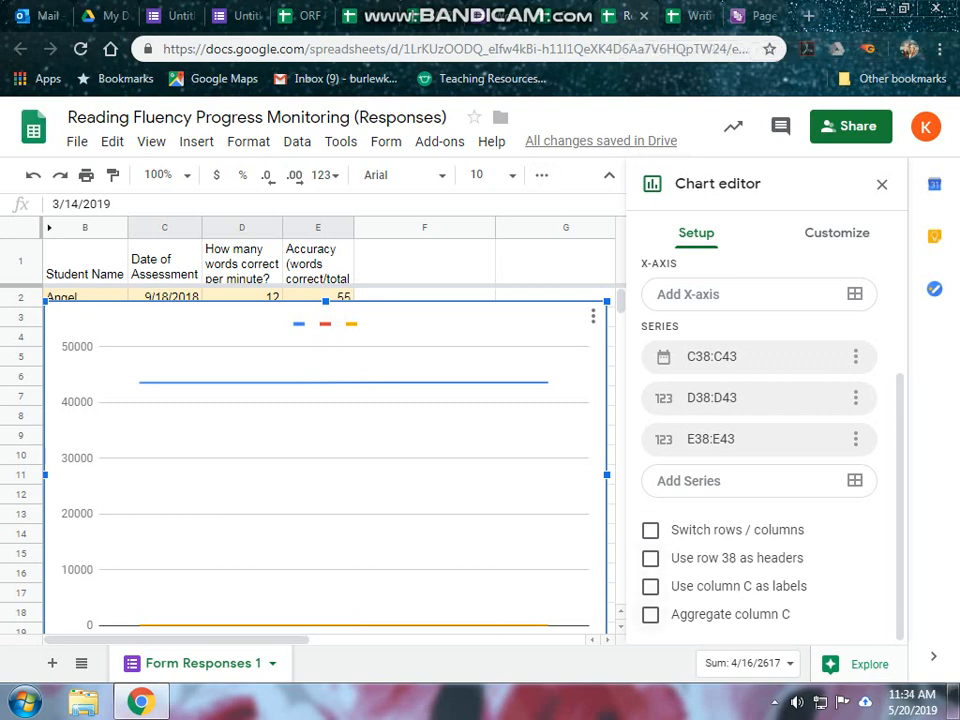
{"action": "left_click", "coordinate": [650, 614]}
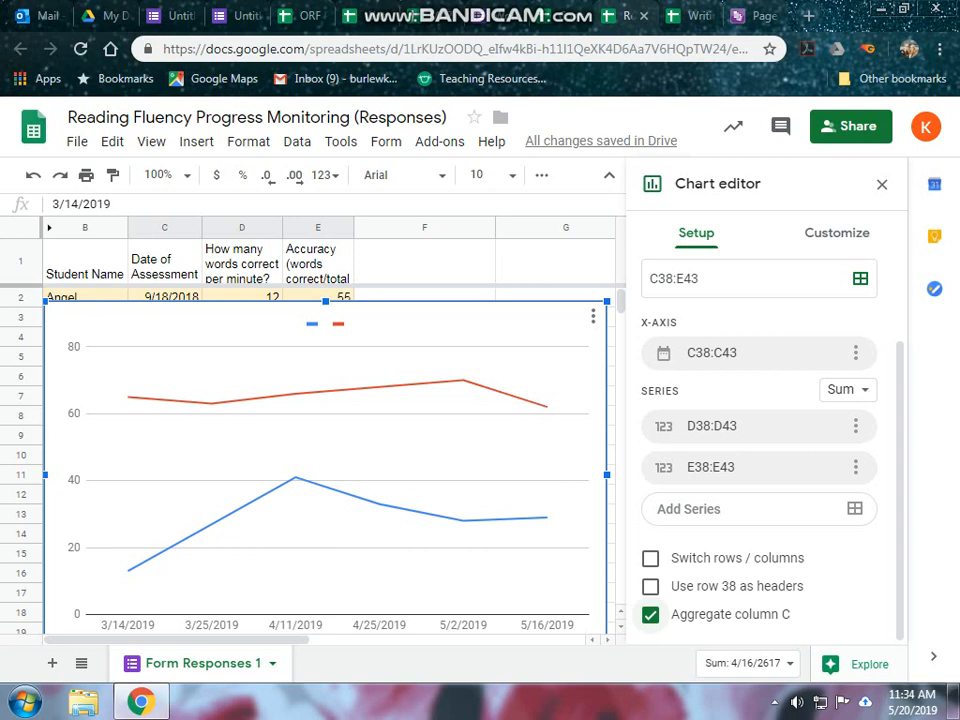
{"action": "scroll", "coordinate": [760, 450], "scroll_direction": "up", "scroll_amount": 1}
{"action": "scroll", "coordinate": [760, 450], "scroll_direction": "down", "scroll_amount": 1}
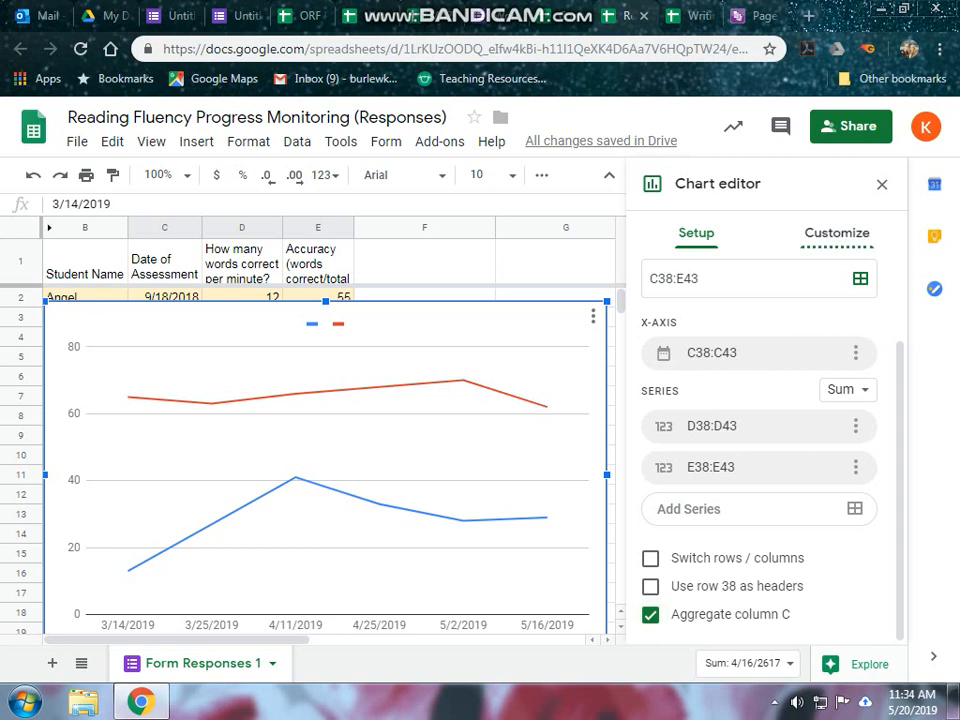
Add data labels and a trendline to the Line 1 series of the chart
{"action": "left_click", "coordinate": [837, 232]}
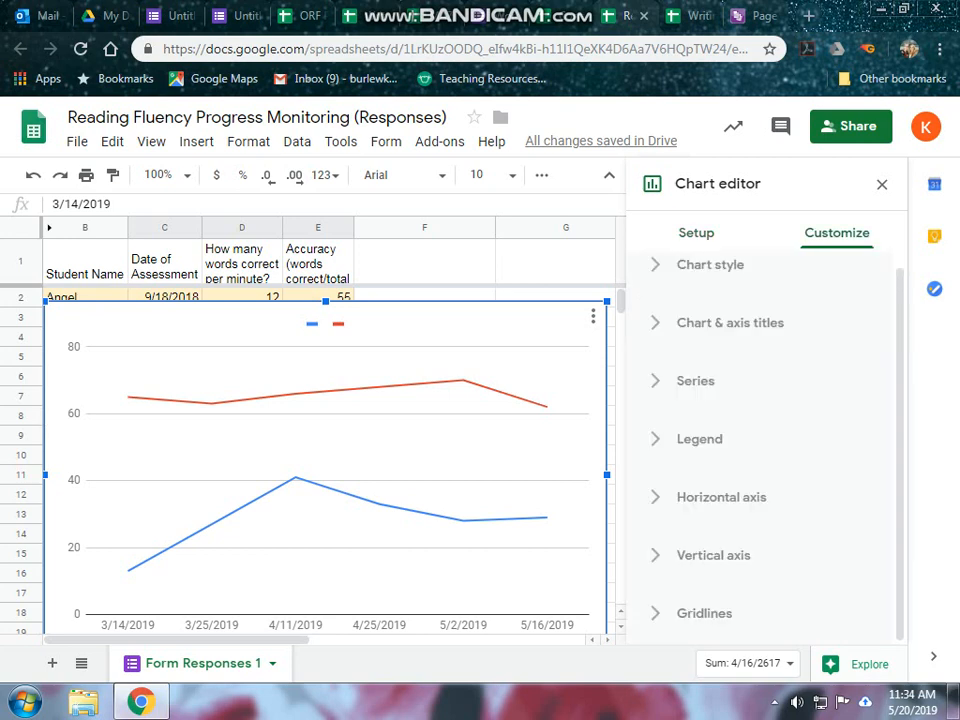
{"action": "left_click", "coordinate": [695, 380]}
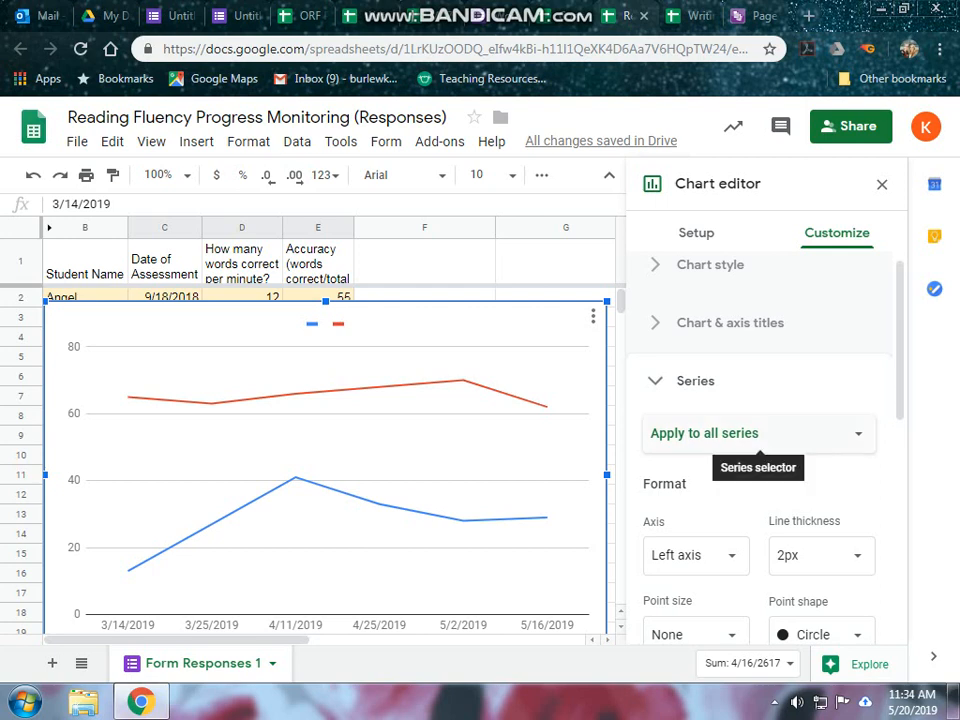
{"action": "scroll", "coordinate": [760, 440], "scroll_direction": "down", "scroll_amount": 1}
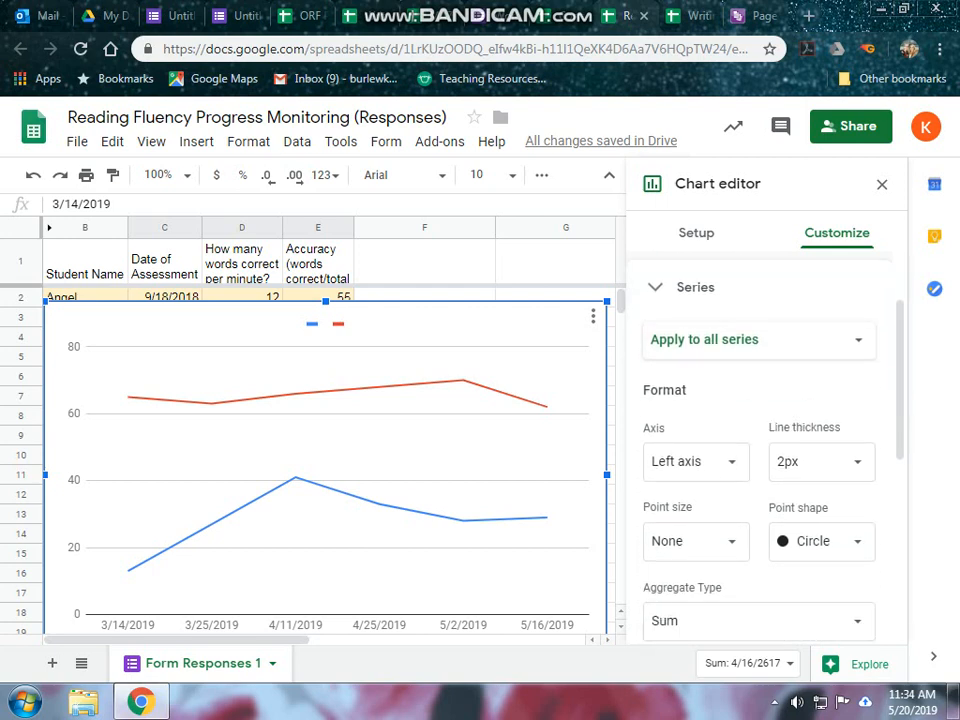
{"action": "left_click", "coordinate": [758, 340]}
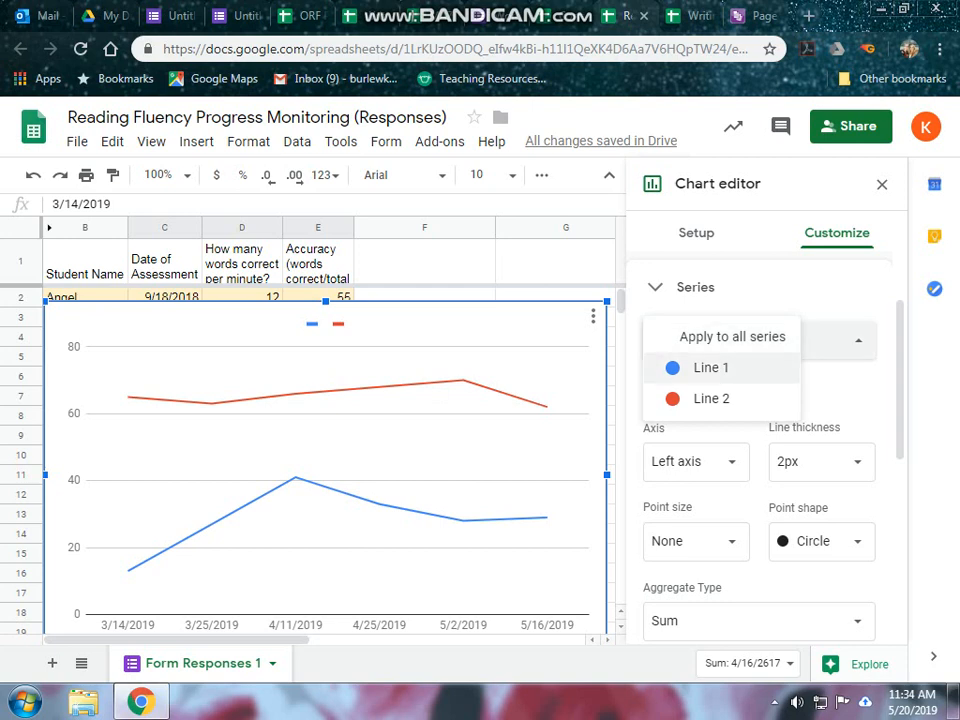
{"action": "left_click", "coordinate": [711, 367]}
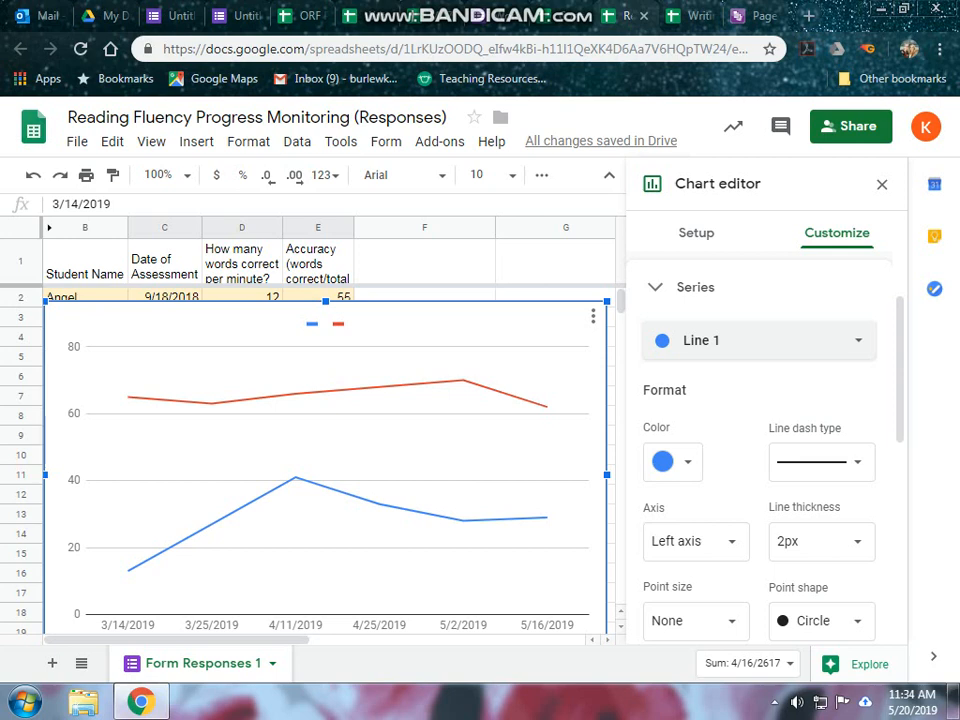
{"action": "scroll", "coordinate": [697, 440], "scroll_direction": "down", "scroll_amount": 4}
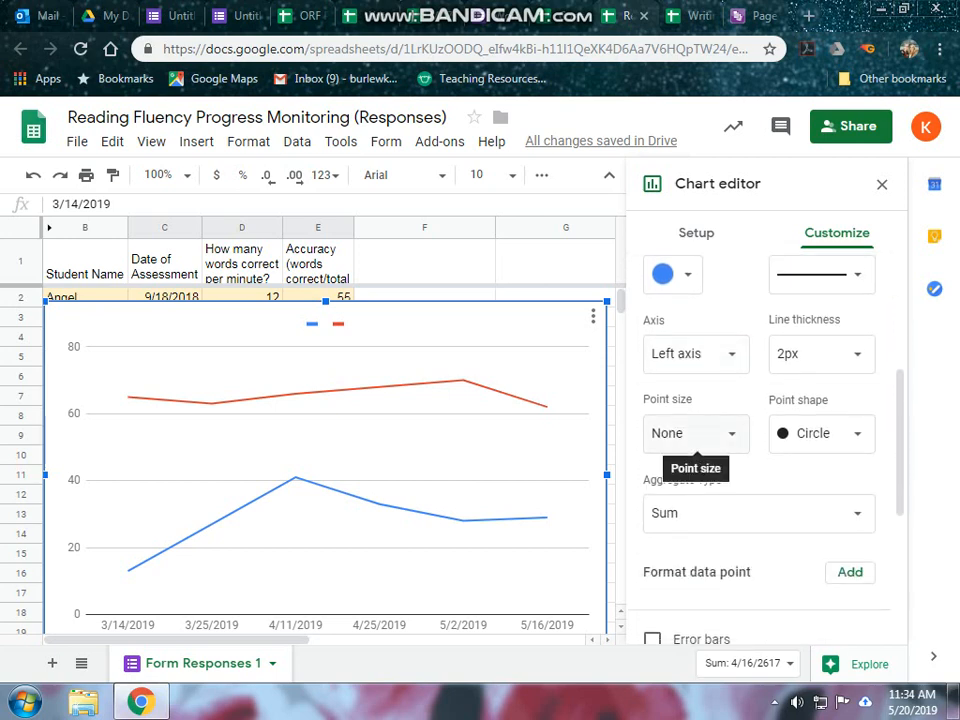
{"action": "scroll", "coordinate": [697, 440], "scroll_direction": "down", "scroll_amount": 2}
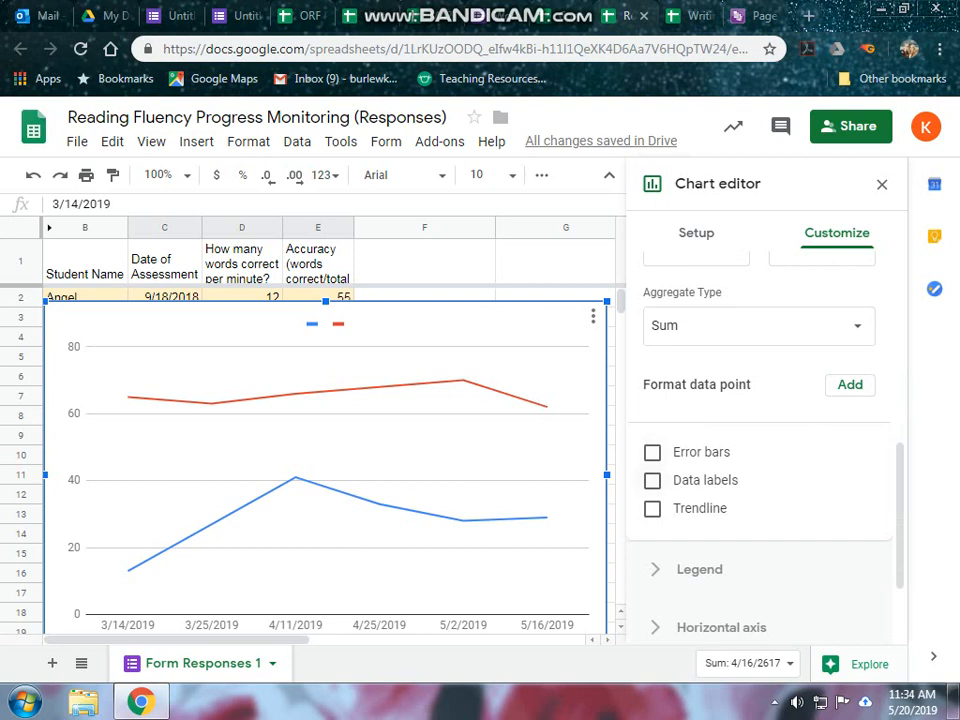
{"action": "left_click", "coordinate": [652, 480]}
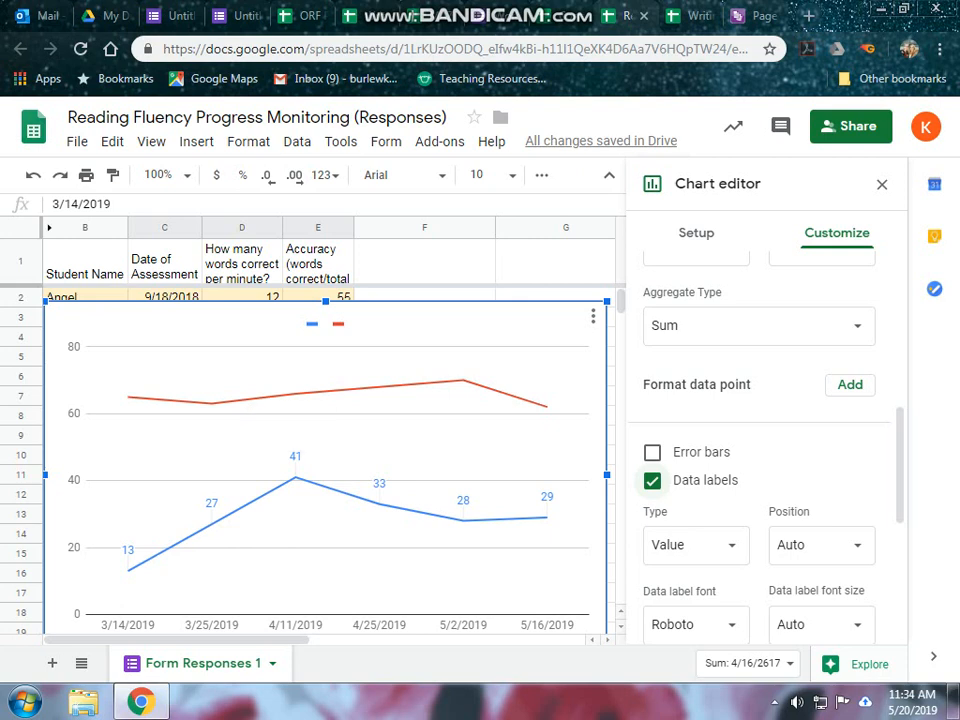
{"action": "scroll", "coordinate": [652, 480], "scroll_direction": "down", "scroll_amount": 2}
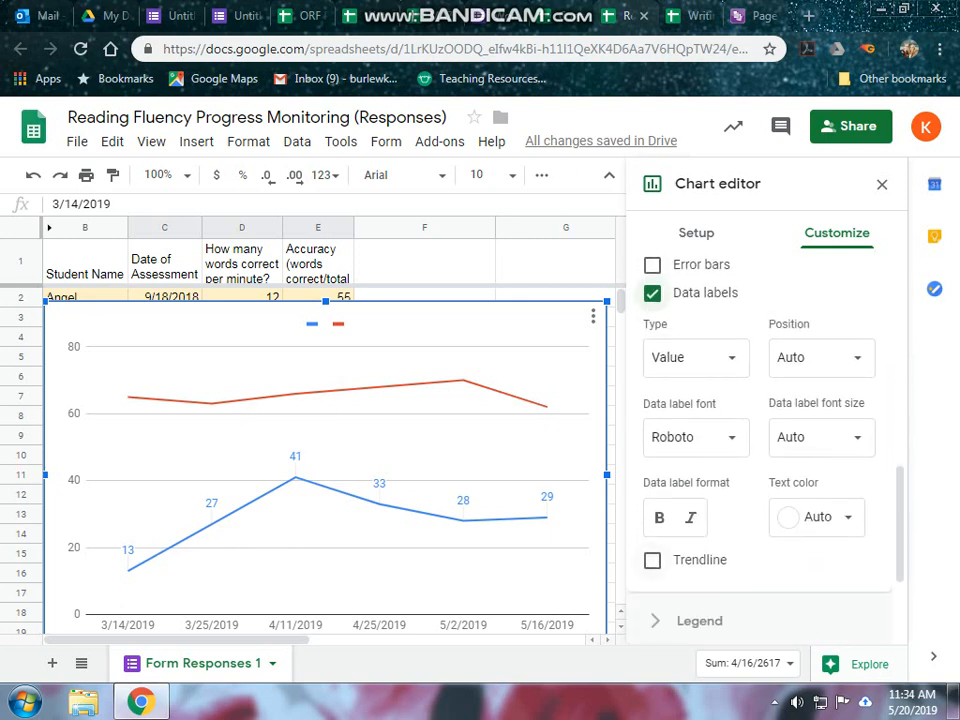
{"action": "left_click", "coordinate": [652, 560]}
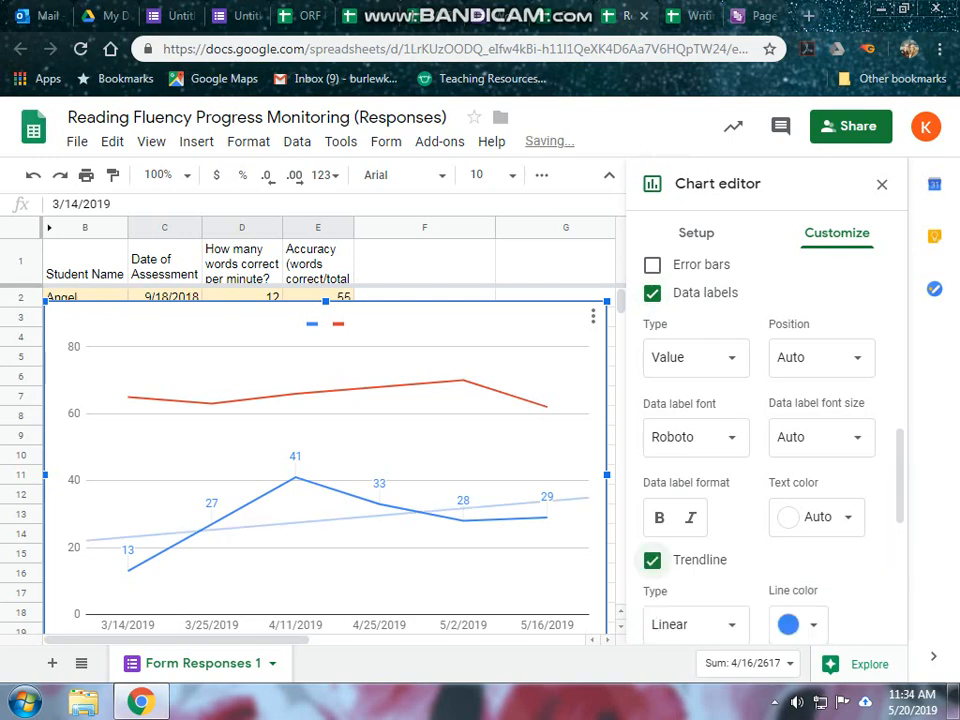